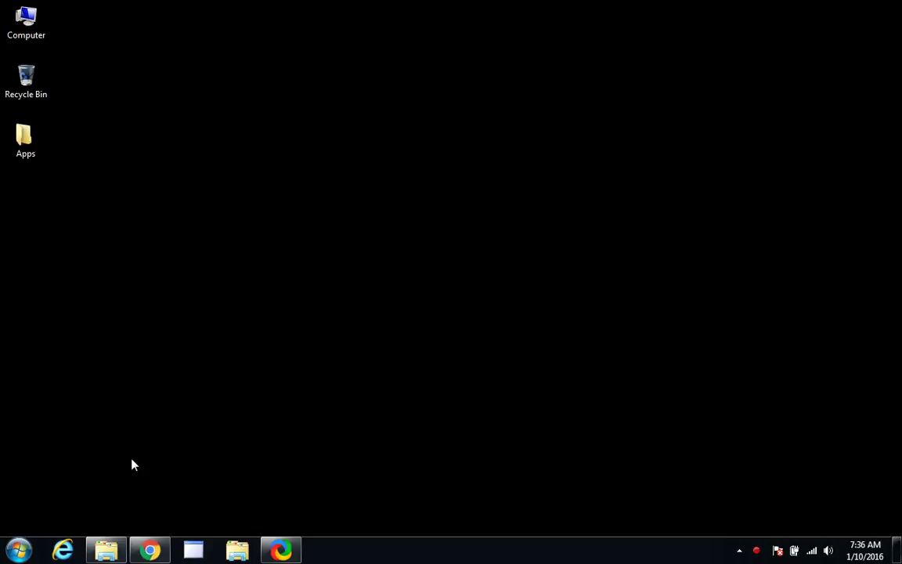
- Duplicate m8i800s30x1.JPG and m42i800s30x1.JPG in the Demo folder, then open the M8 copy
left_click(119, 554)
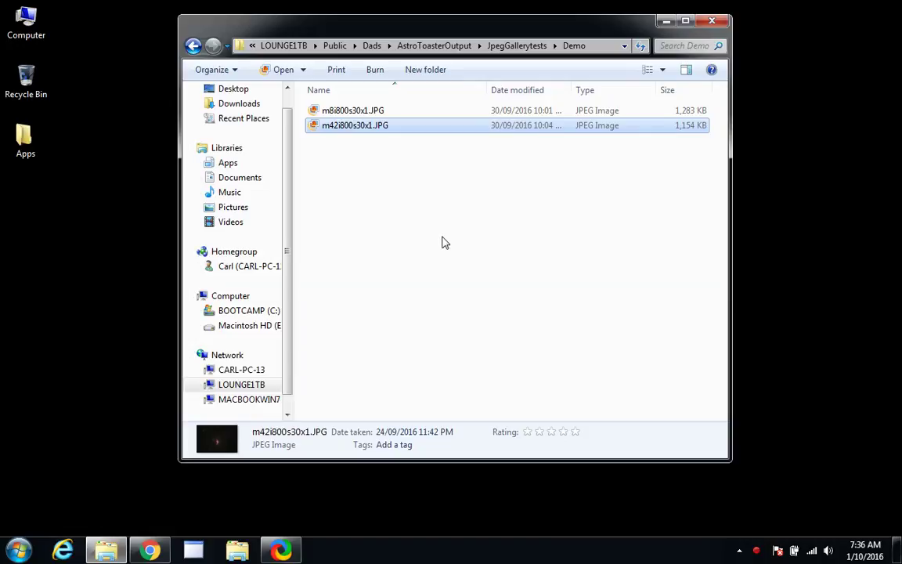
left_click(353, 112)
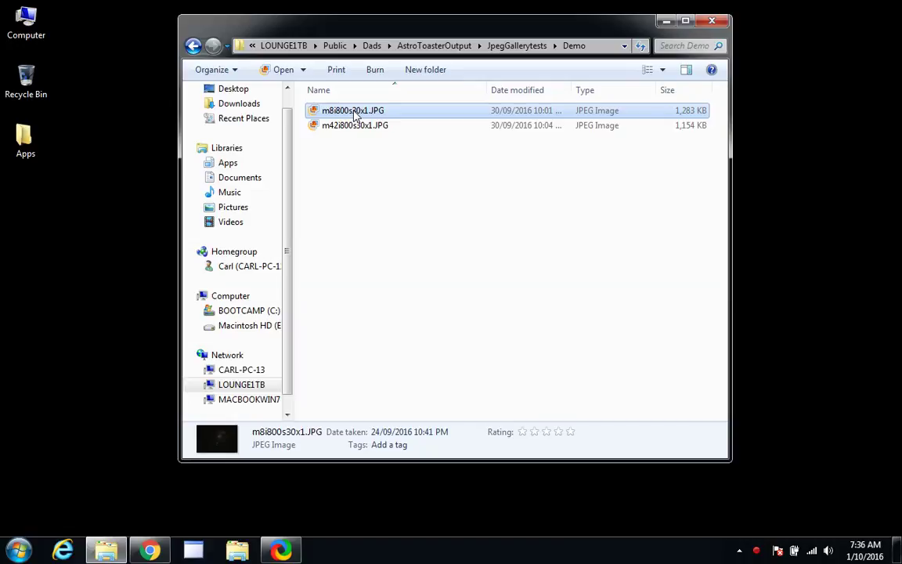
key("ctrl+c")
key("ctrl+v")
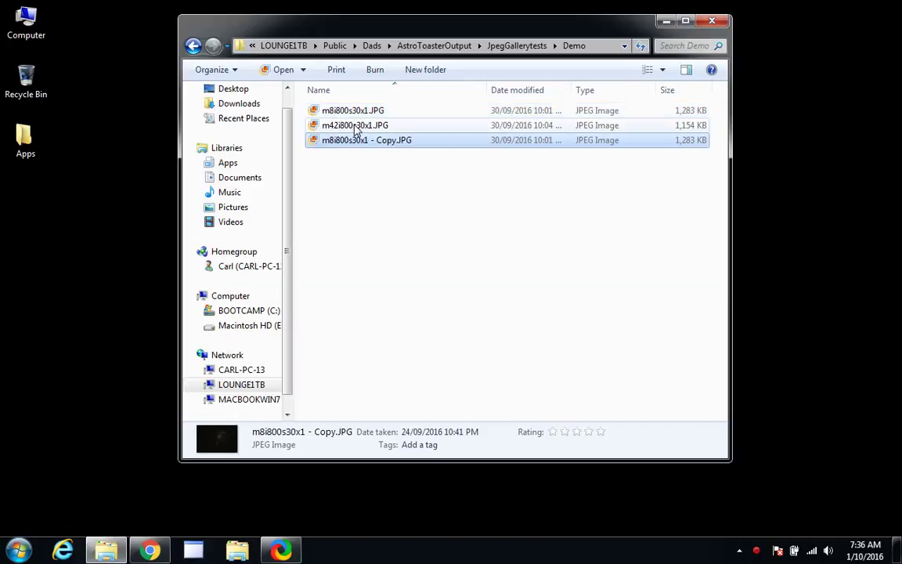
left_click(354, 127)
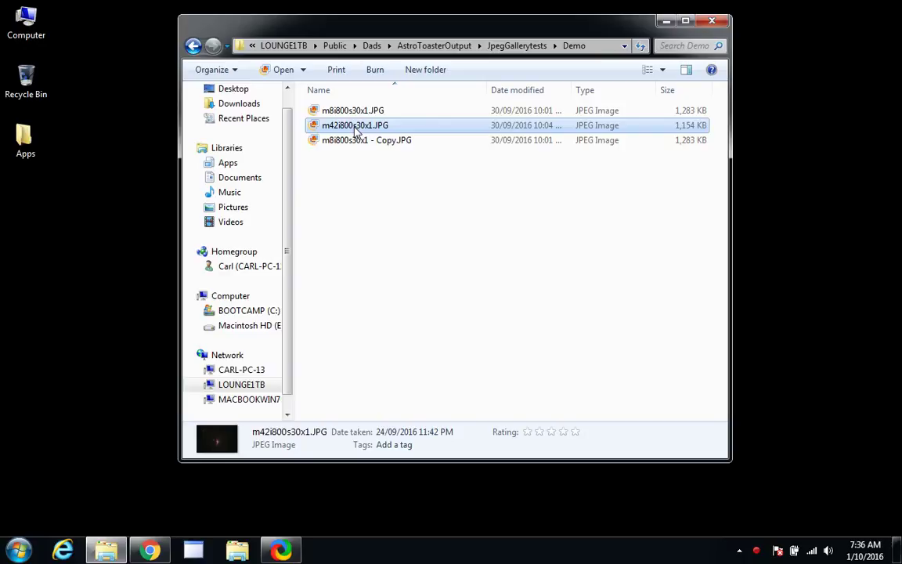
key("ctrl+c")
key("ctrl+v")
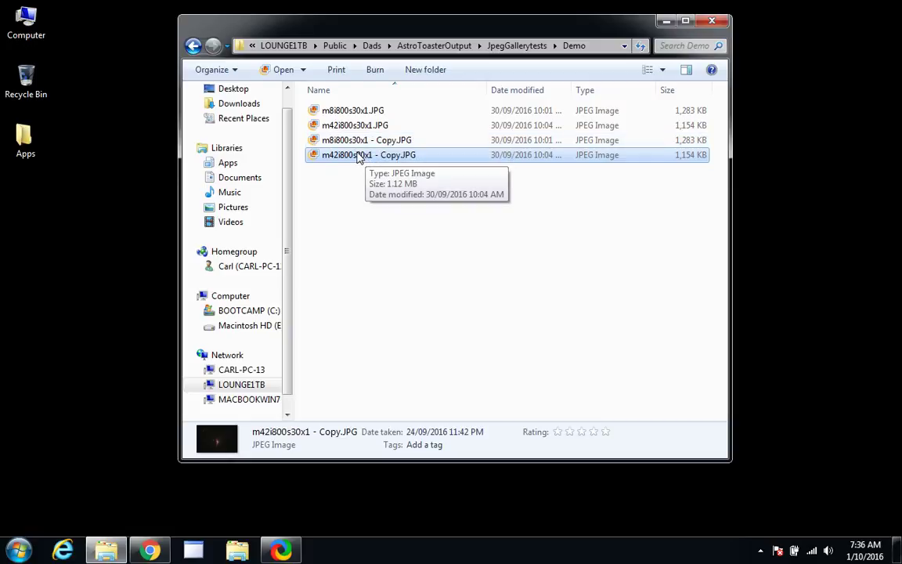
double_click(357, 140)
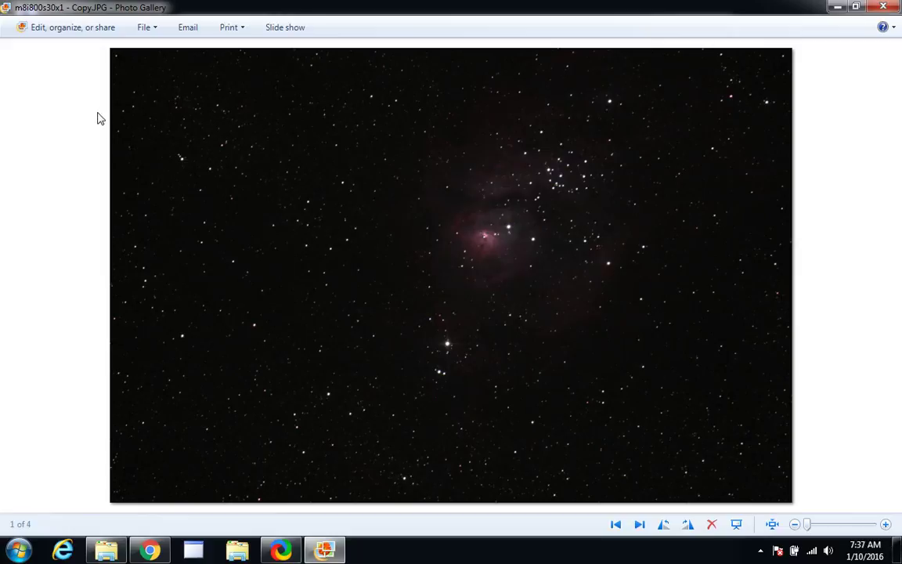
- Open m8i800s30x1 - Copy.JPG from the Demo folder in Photo Gallery's editor, dismissing the codec prompt
left_click(80, 32)
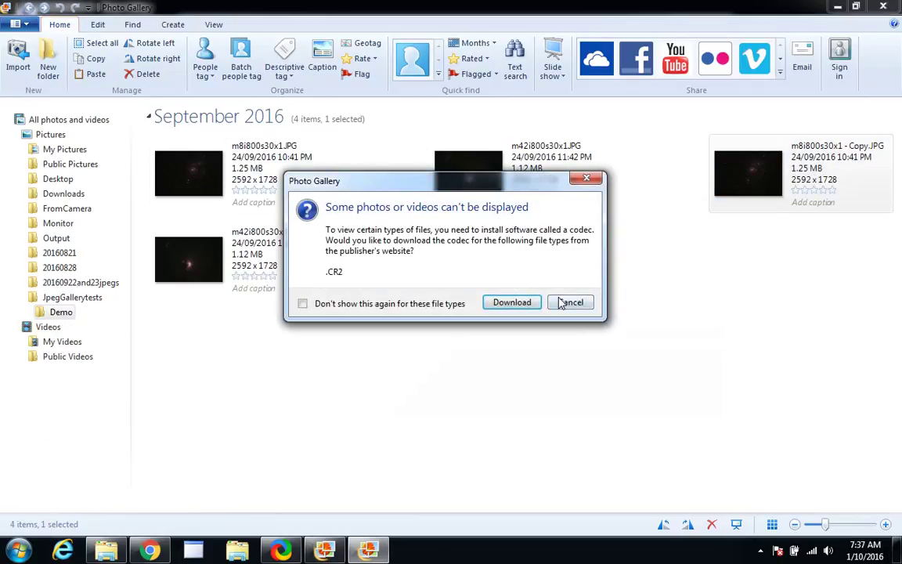
left_click(574, 301)
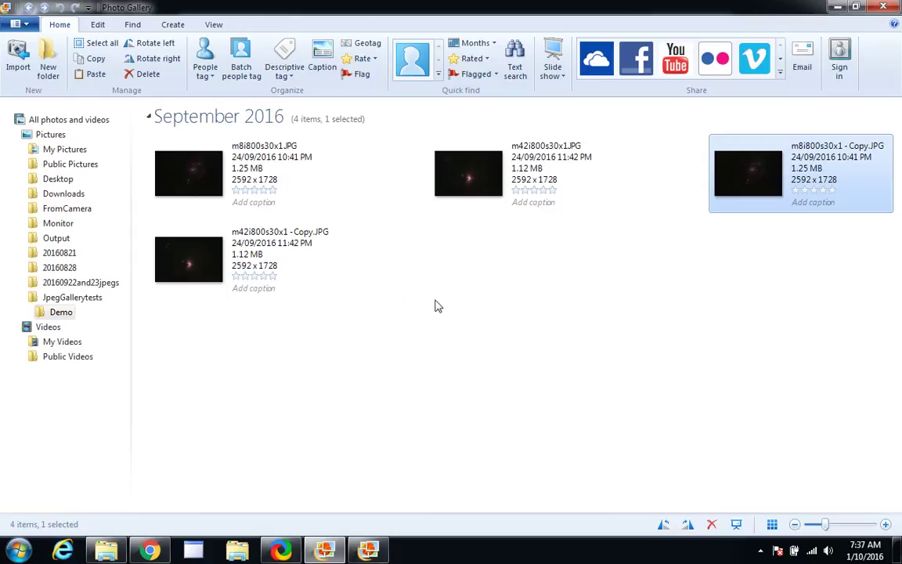
left_click(61, 312)
left_click(749, 228)
double_click(742, 187)
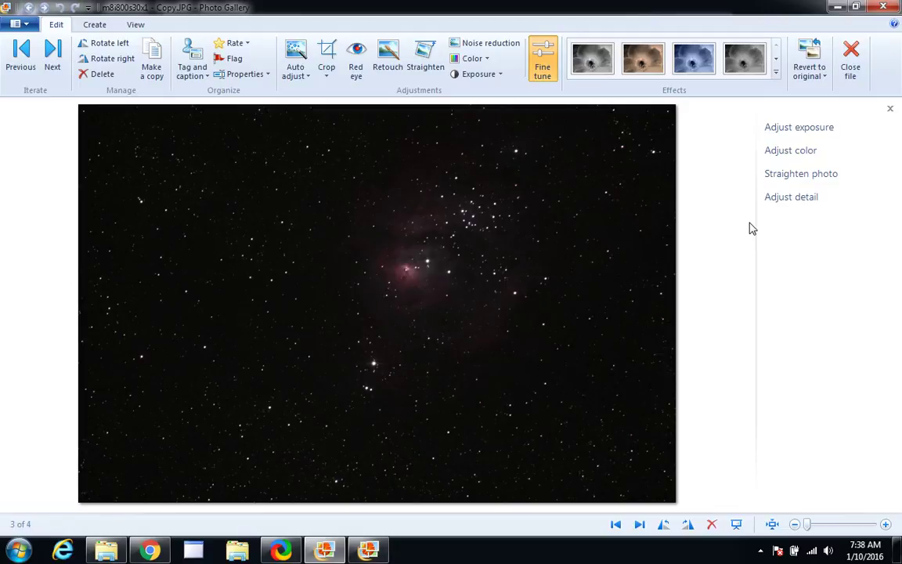
left_click(788, 202)
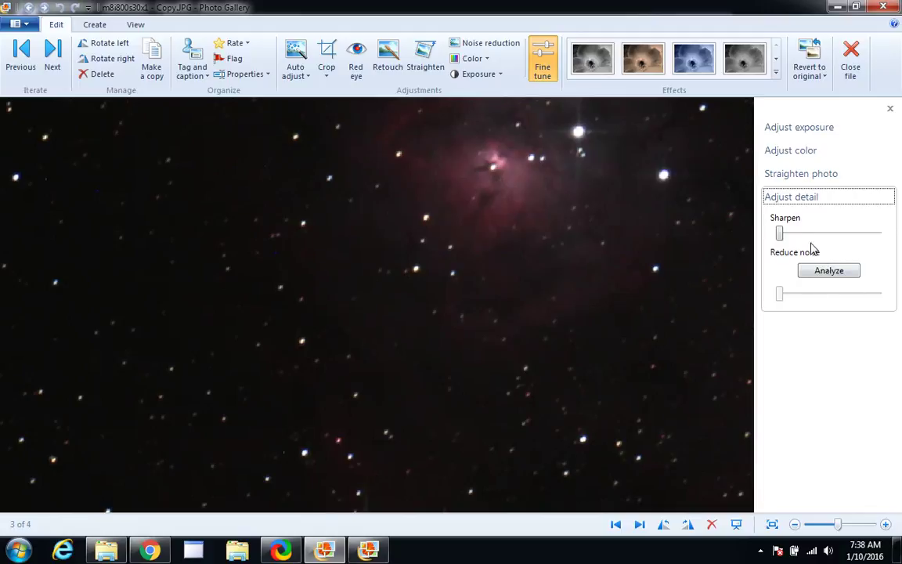
left_click(786, 233)
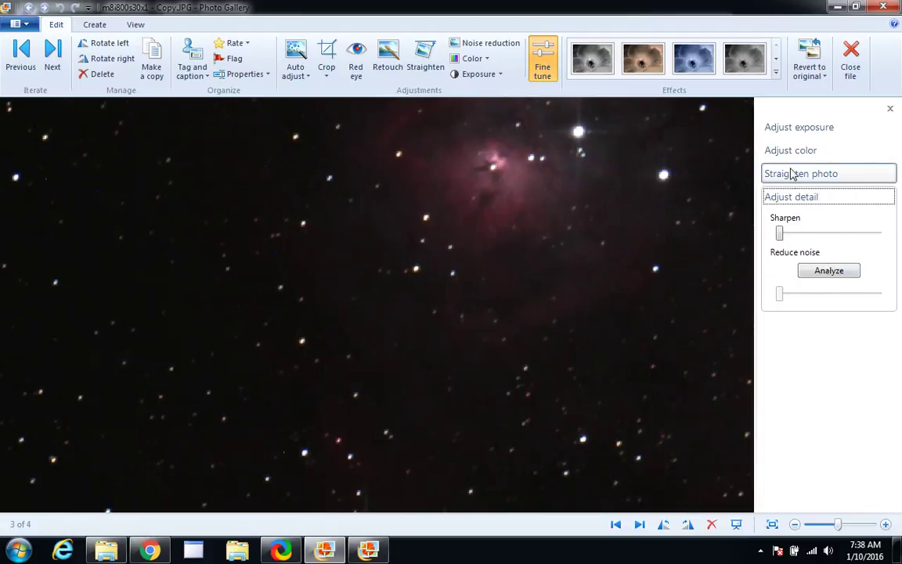
left_click(789, 174)
left_click(781, 150)
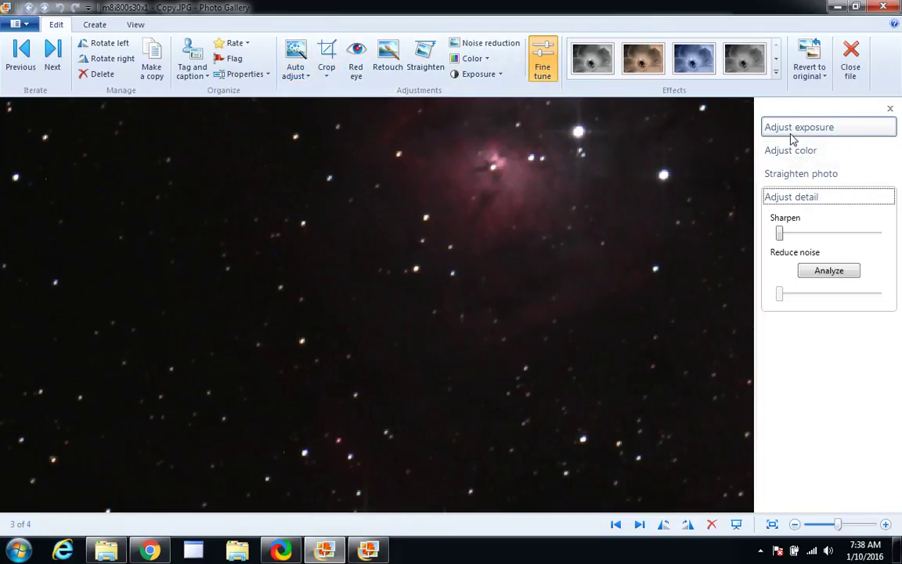
left_click(791, 137)
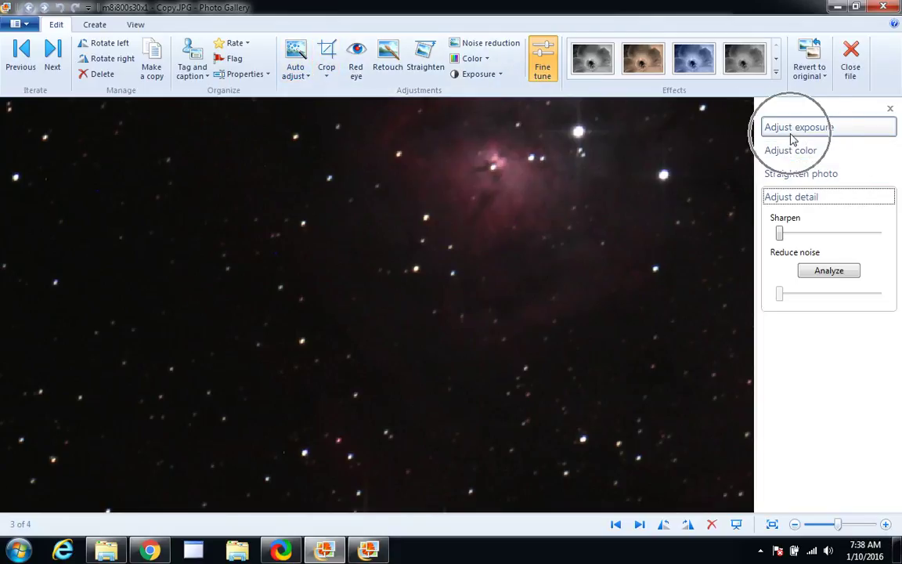
left_click(804, 197)
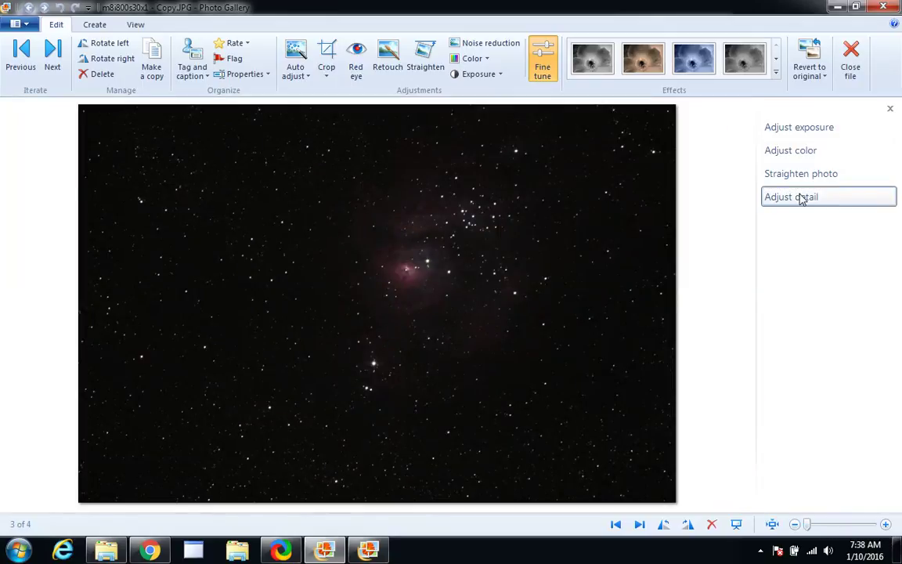
- Set the M8 copy's Shadows to maximum and Highlights nearly to maximum under Adjust exposure
left_click(798, 130)
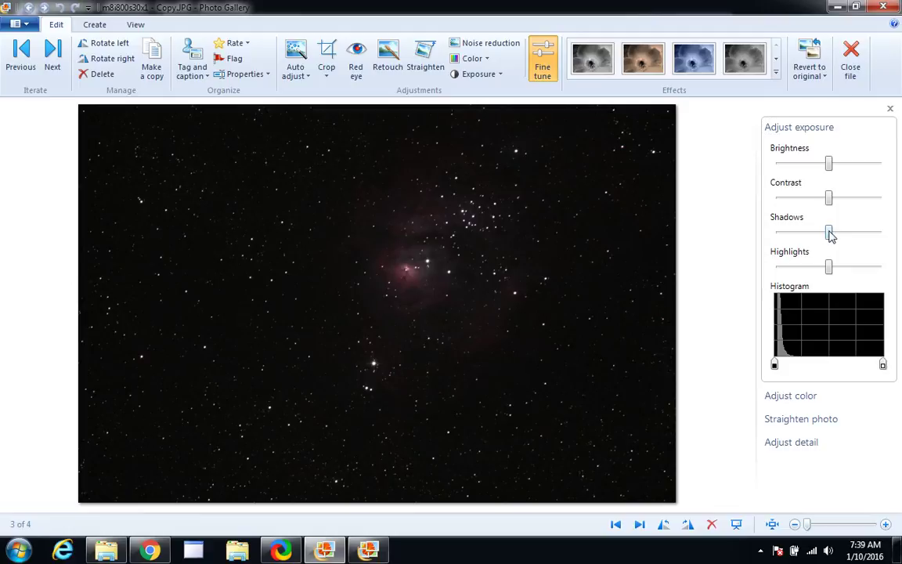
left_click_drag(829, 234, 885, 237)
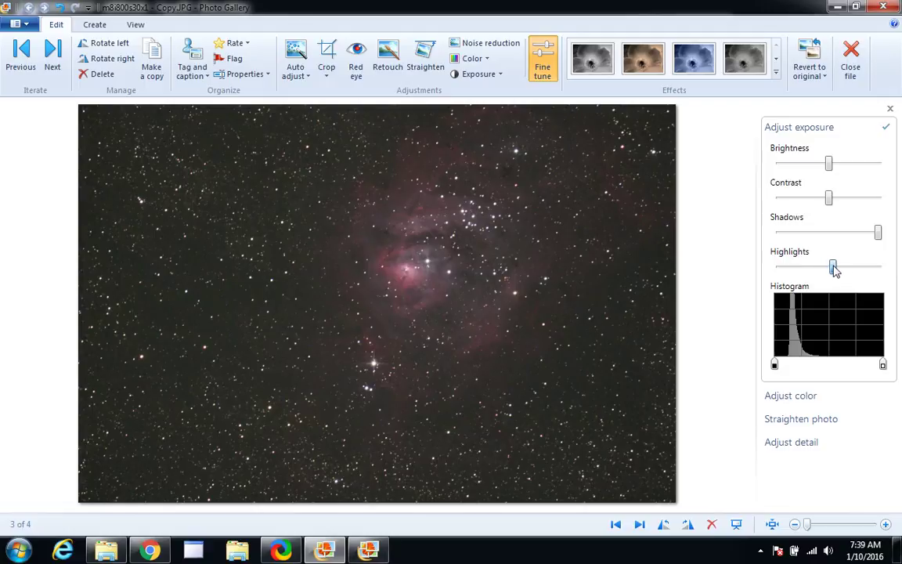
left_click_drag(834, 269, 876, 267)
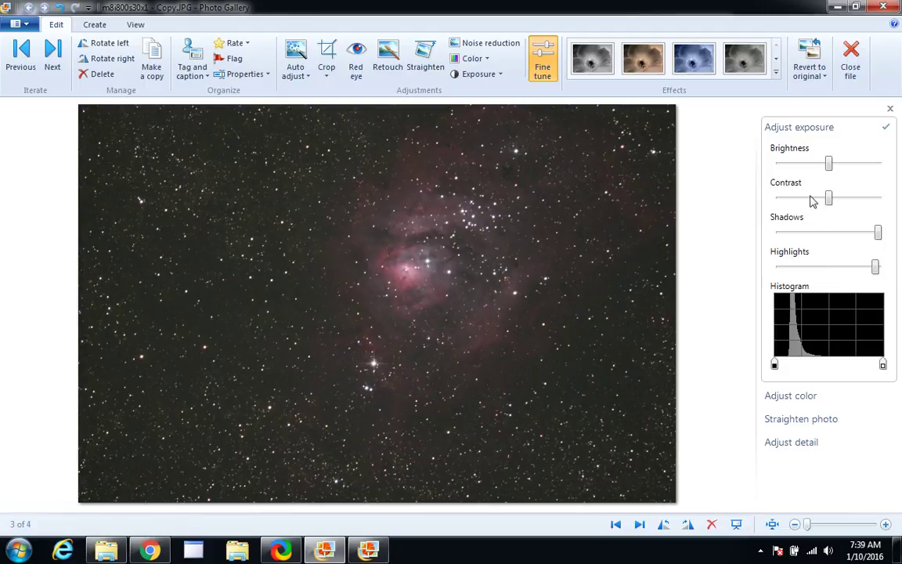
left_click(804, 132)
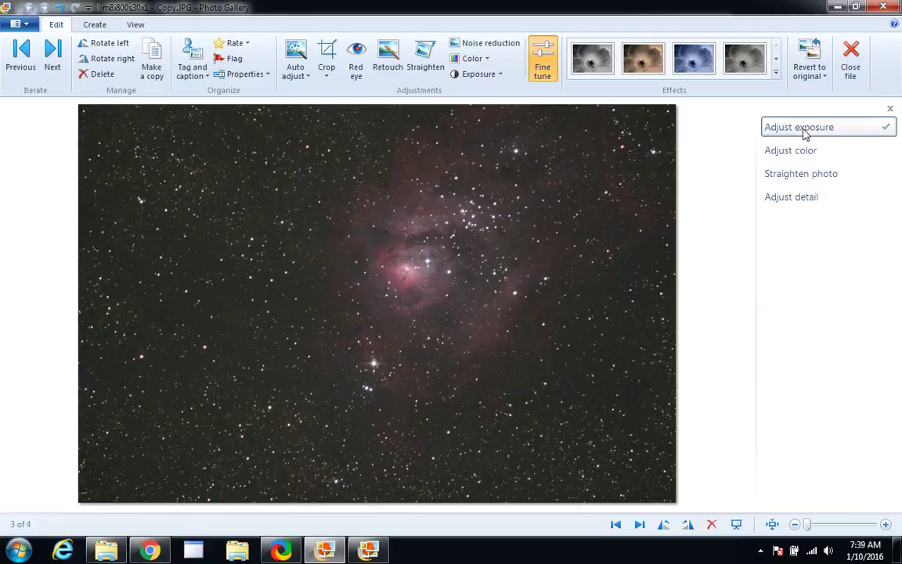
- Raise Tint and Color temperature on the M8 copy to redden and warm the nebula
left_click(795, 157)
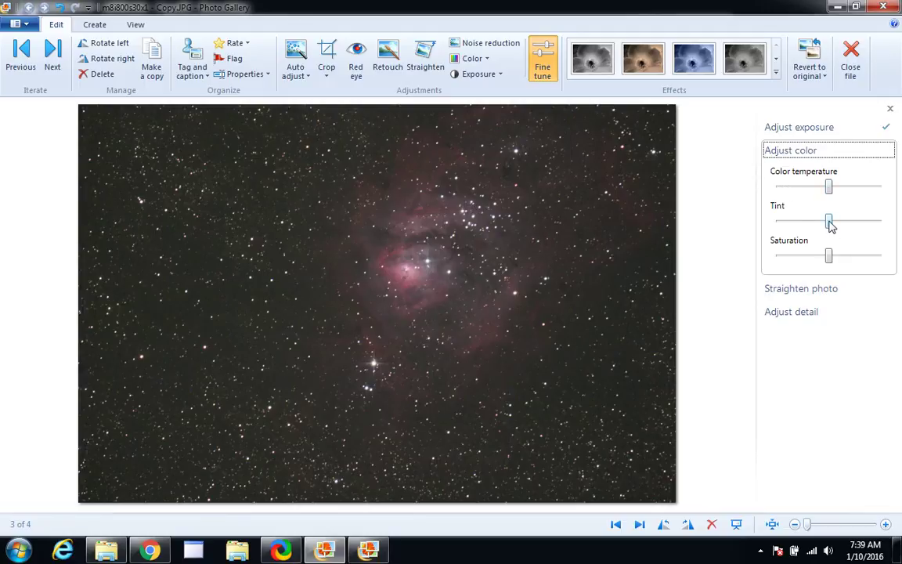
left_click_drag(830, 224, 848, 223)
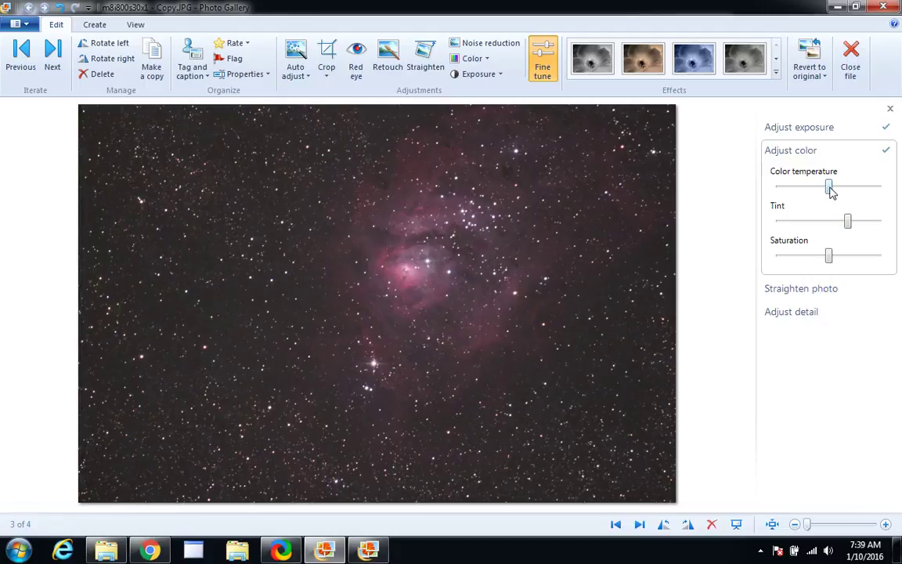
left_click_drag(830, 191, 851, 196)
left_click(791, 153)
- Add slight sharpening to the M8 copy and apply automatic noise reduction with Analyze
left_click(796, 198)
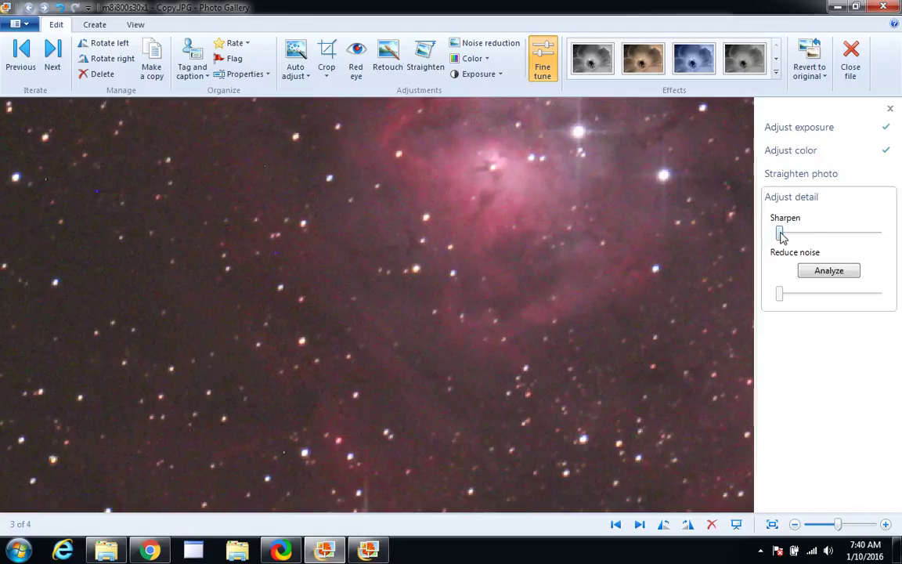
left_click_drag(782, 236, 788, 236)
left_click_drag(787, 233, 808, 237)
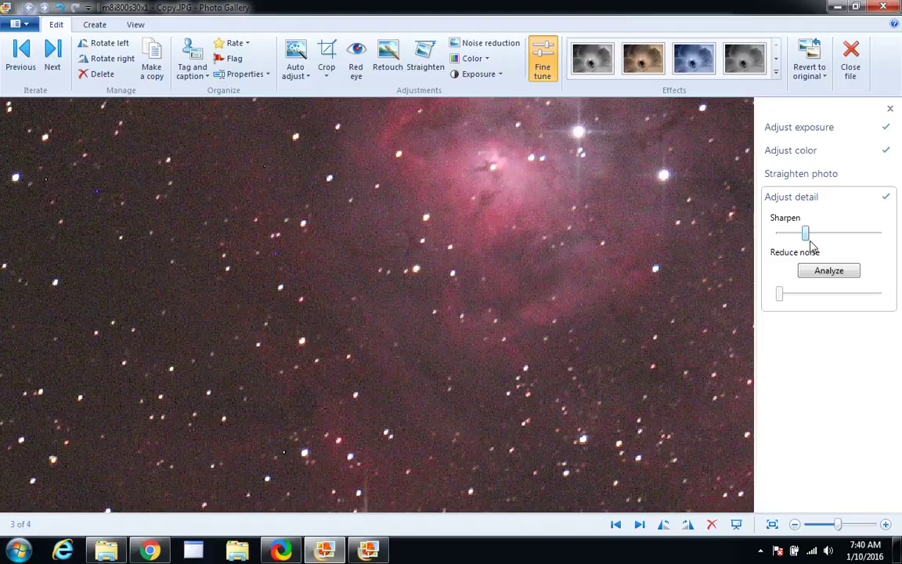
left_click_drag(807, 235, 792, 236)
left_click(811, 272)
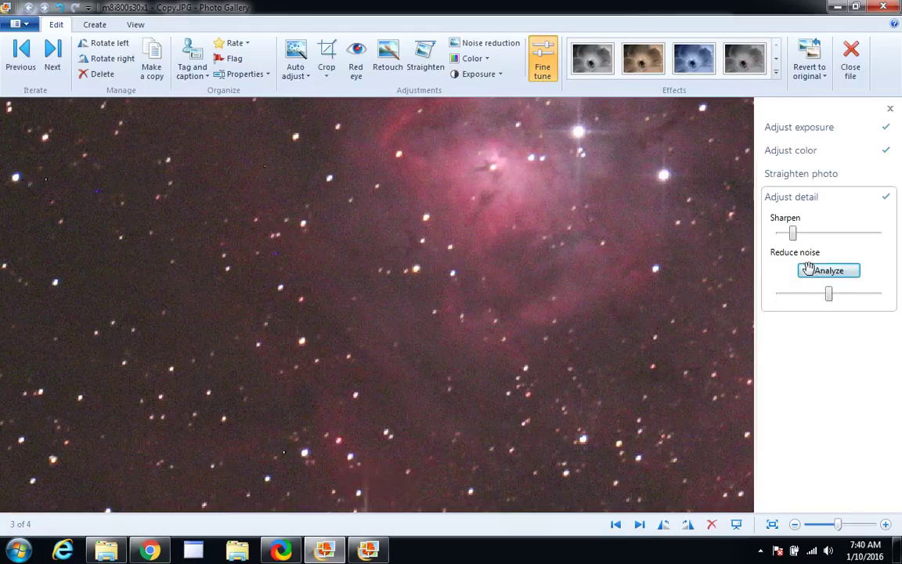
left_click(791, 197)
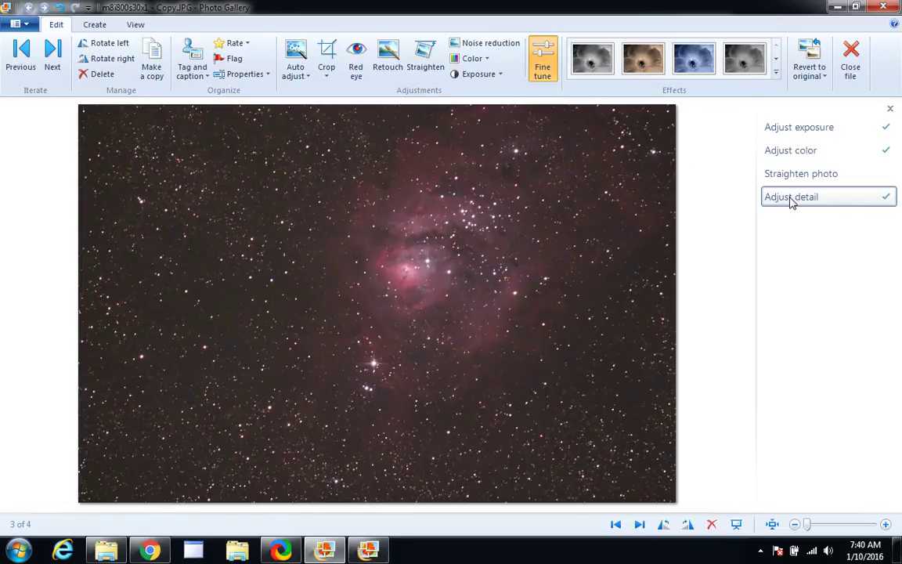
- Nudge the M8 copy's Contrast slider slightly higher under Adjust exposure
left_click(799, 132)
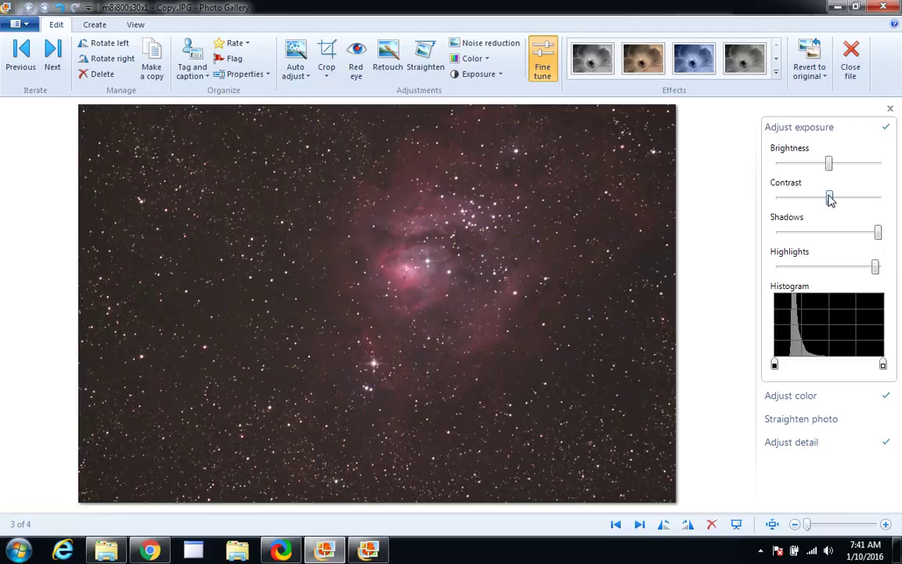
left_click_drag(829, 198, 834, 200)
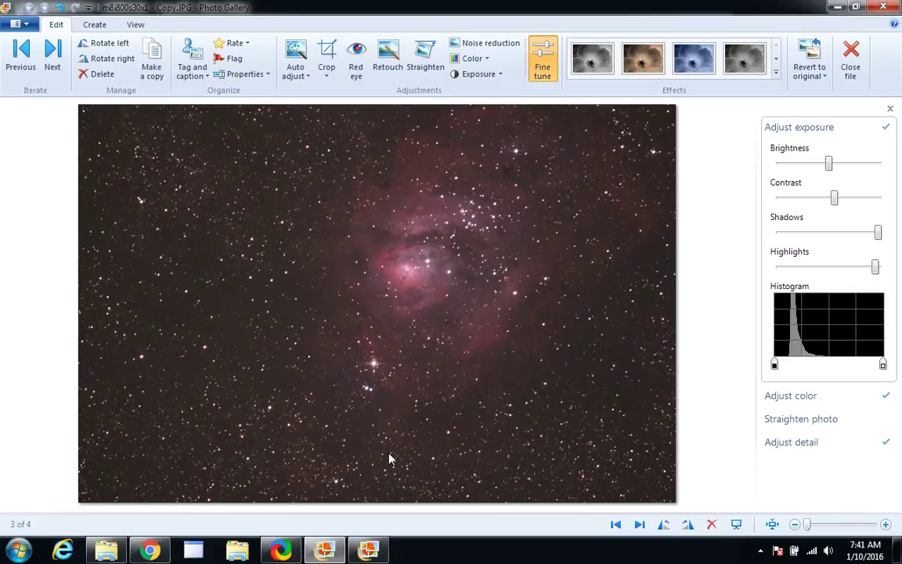
key("ctrl")
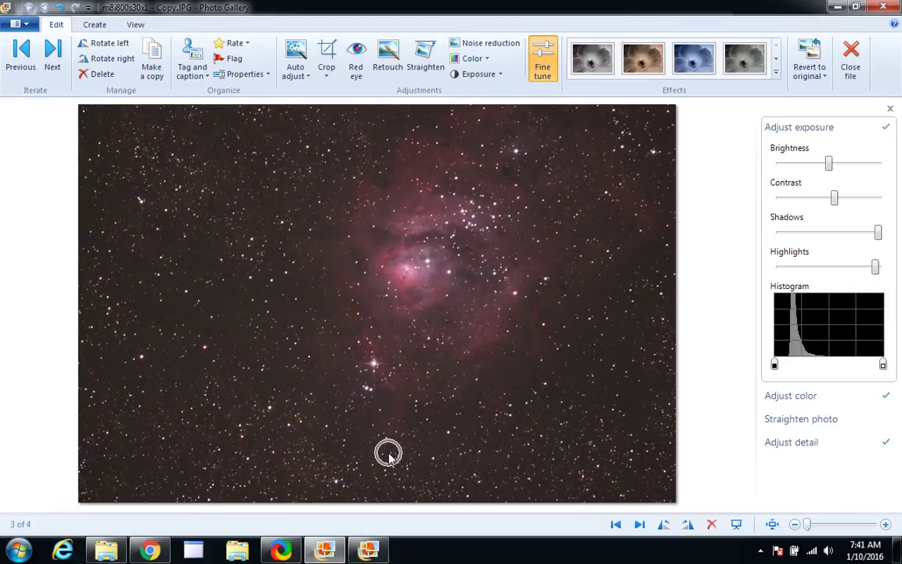
- Save the M8 copy's edits and compare it with the original Lagoon and Orion photos
left_click(641, 528)
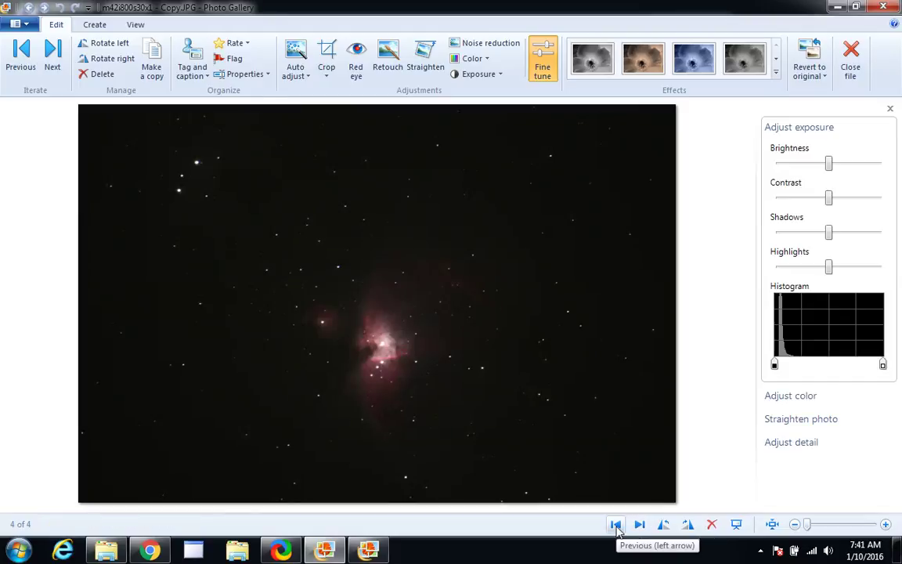
left_click(615, 526)
left_click(616, 526)
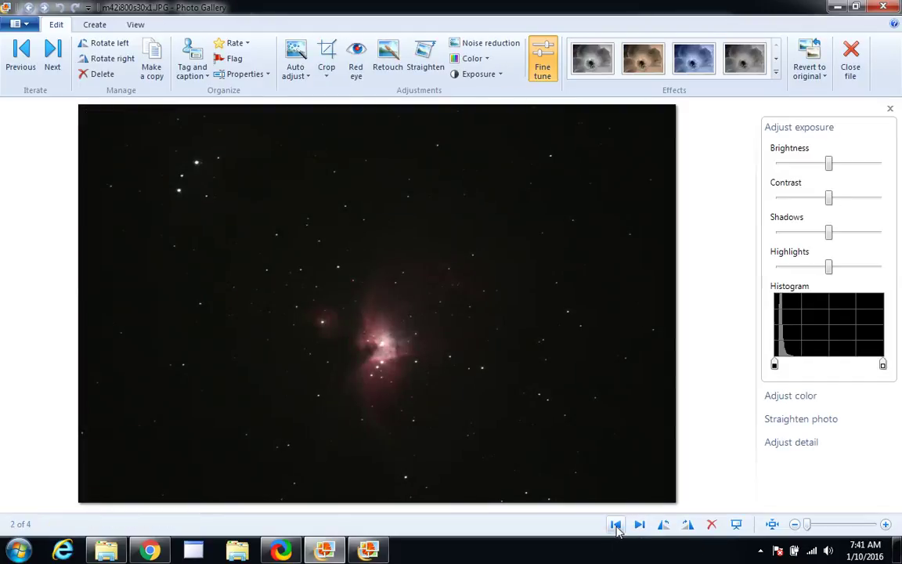
left_click(616, 527)
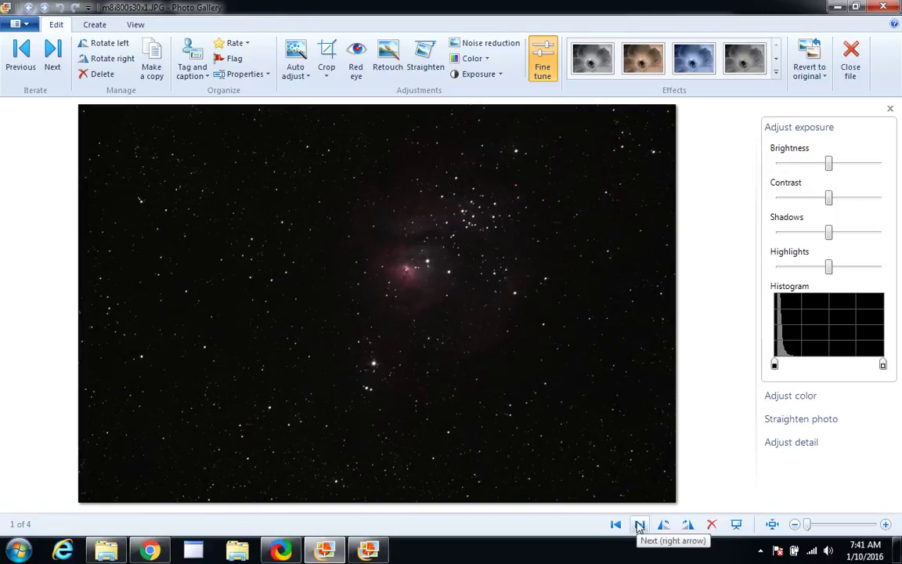
left_click(640, 526)
left_click(640, 526)
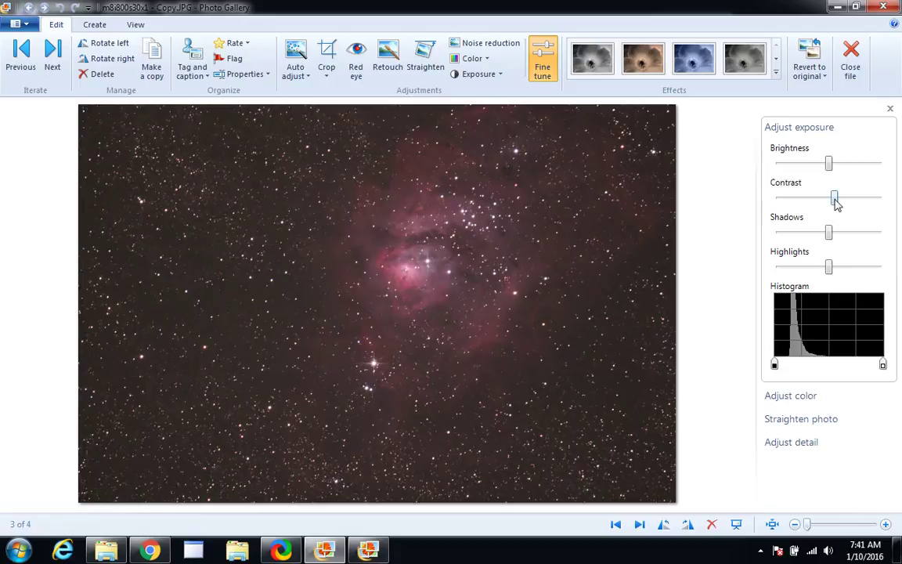
- Raise the Lagoon Nebula copy's contrast in two nudges, then recheck it against the previous photo
left_click_drag(836, 203, 843, 216)
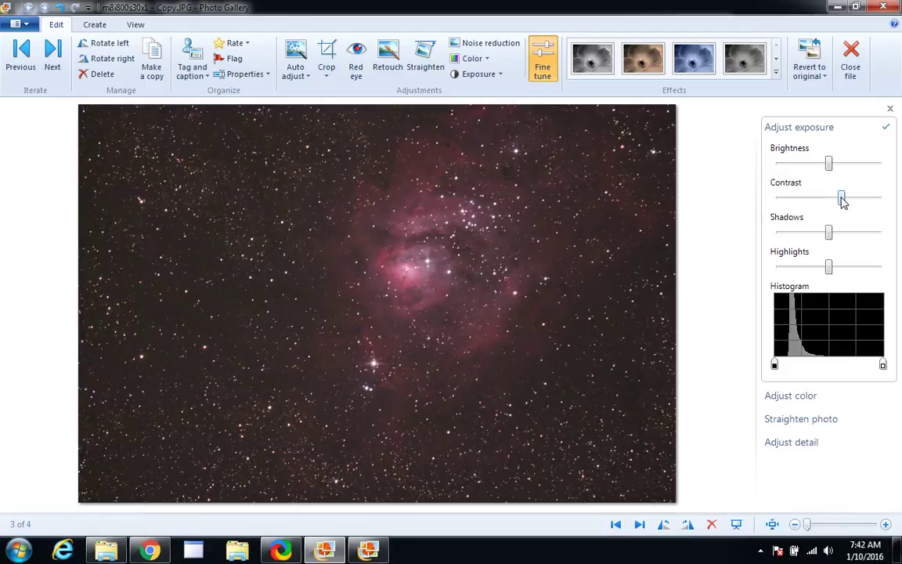
left_click_drag(841, 201, 846, 197)
left_click(615, 524)
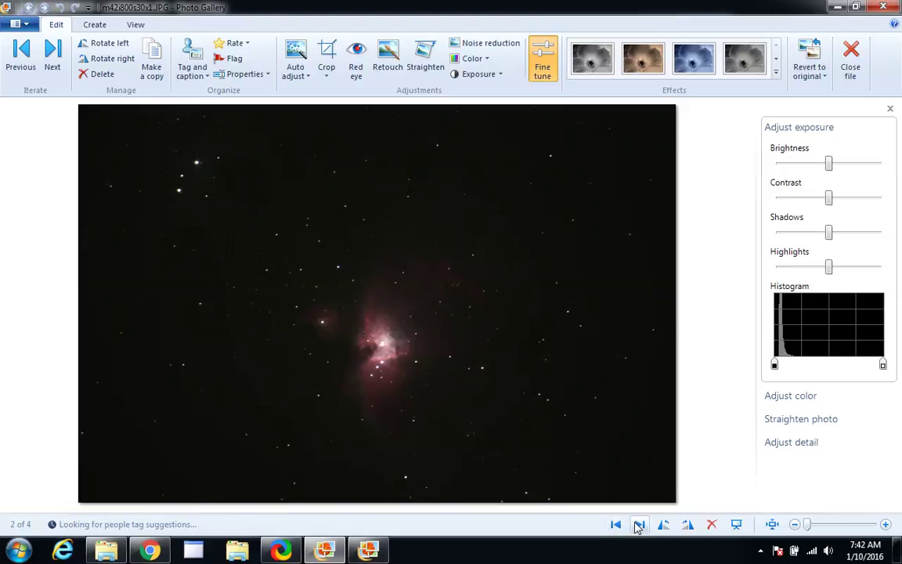
left_click(639, 524)
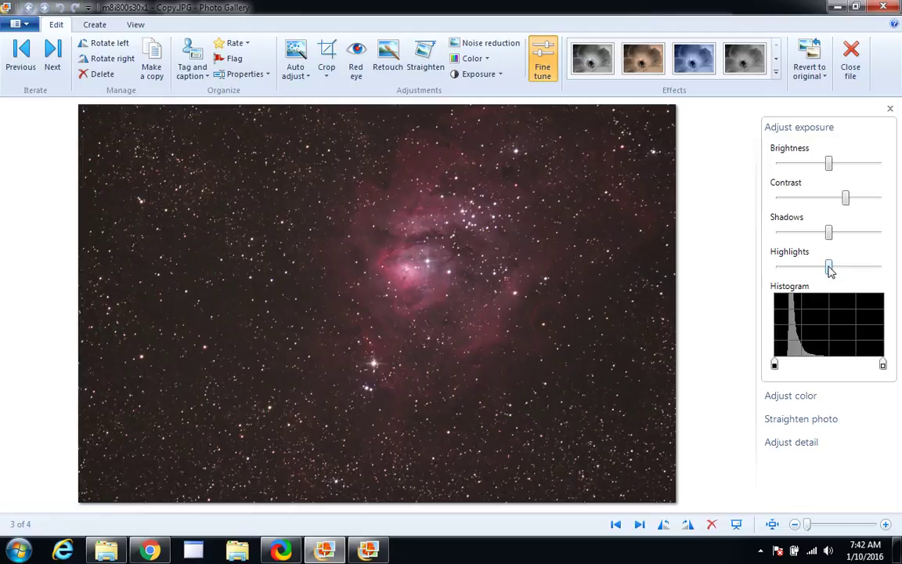
- Raise Highlights and push Contrast a little higher on the Lagoon Nebula copy
left_click_drag(830, 268, 866, 270)
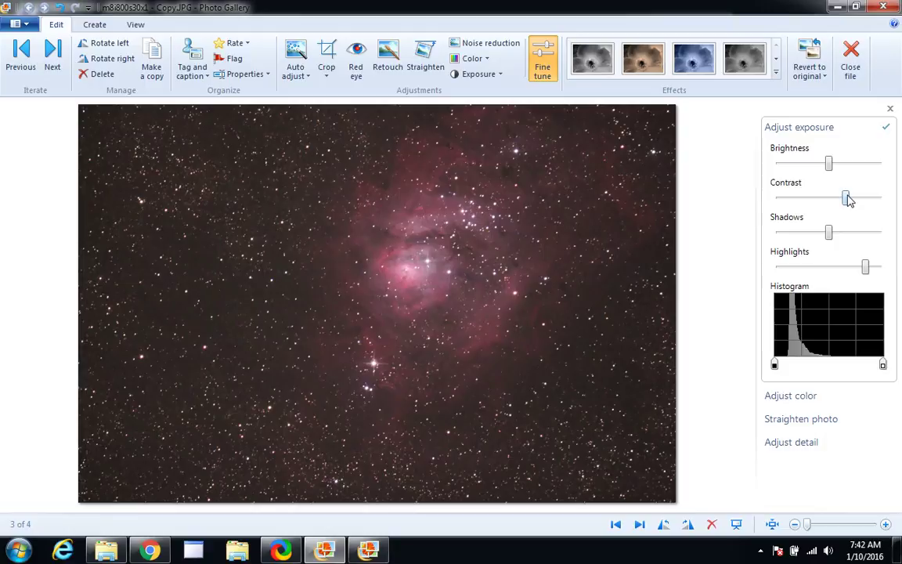
left_click_drag(848, 199, 851, 199)
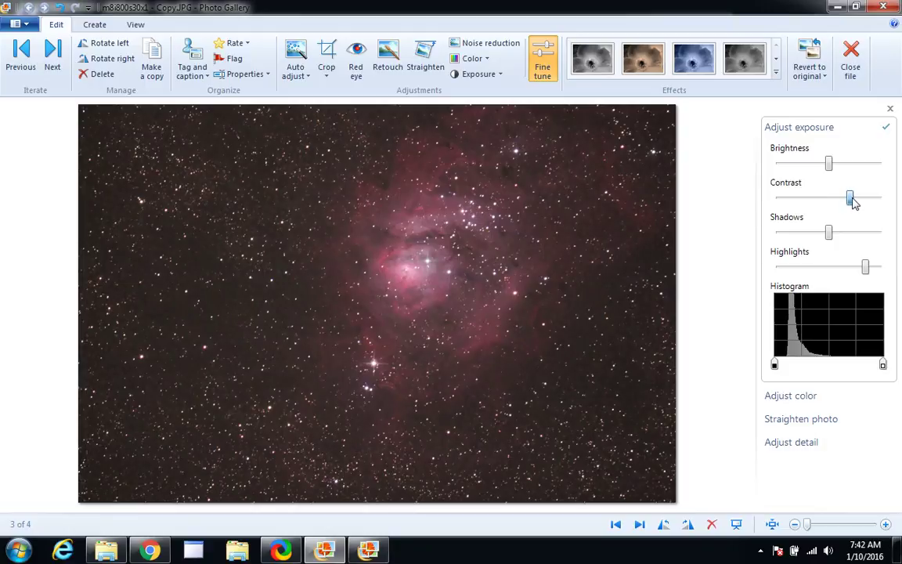
left_click_drag(852, 198, 857, 202)
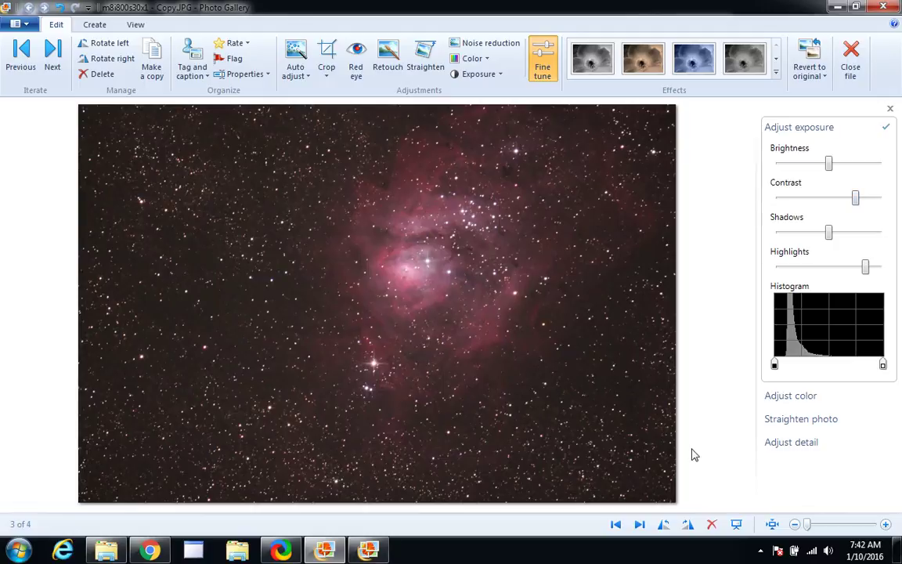
- Compare the edited copy with the original Lagoon Nebula photo, then return to the copy
left_click(616, 524)
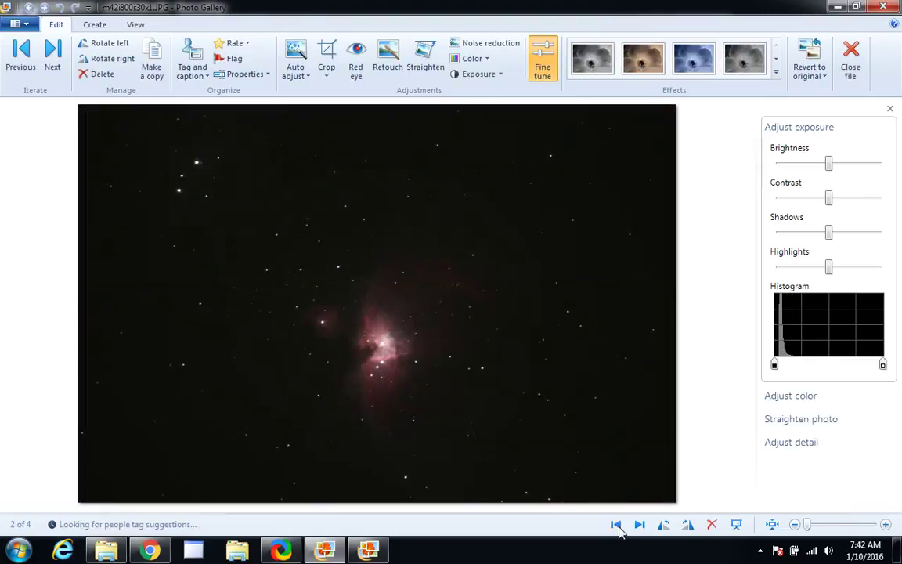
left_click(616, 525)
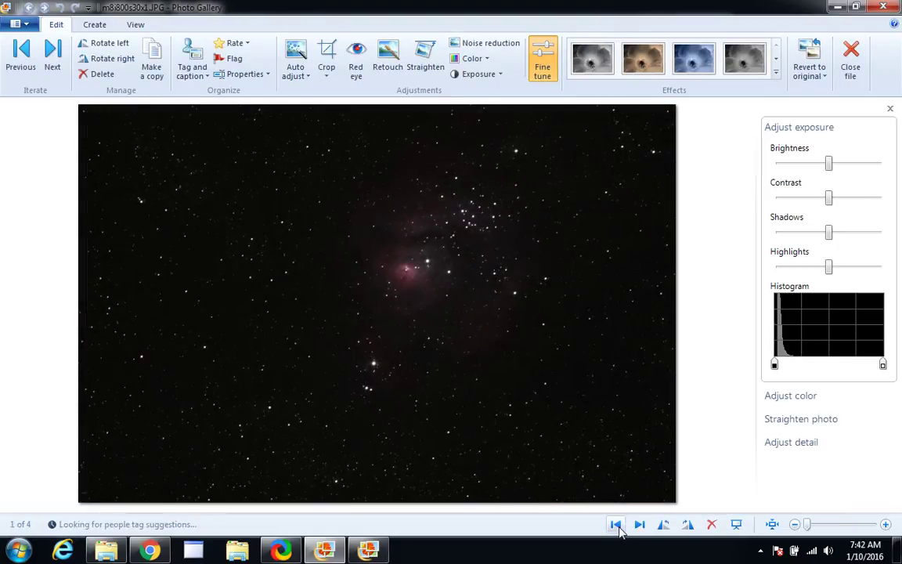
left_click(639, 524)
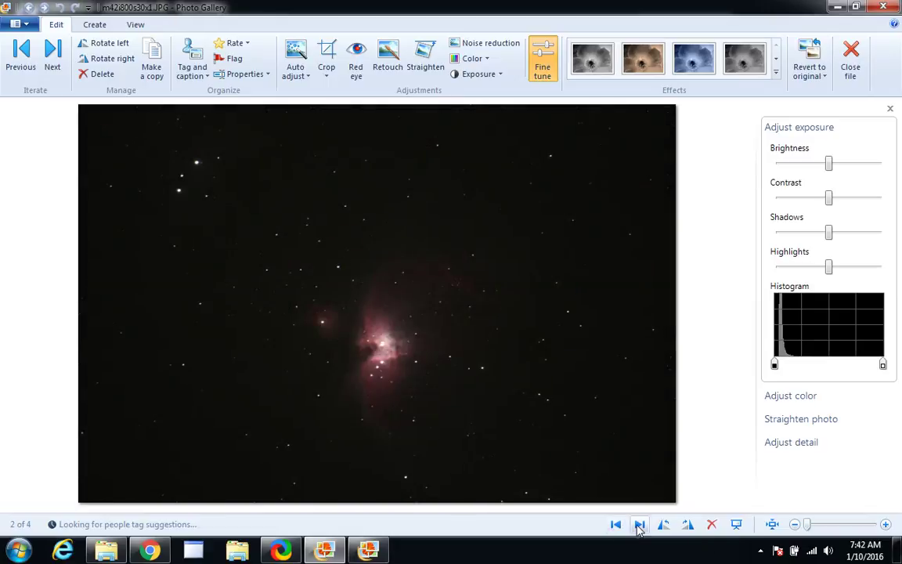
left_click(638, 524)
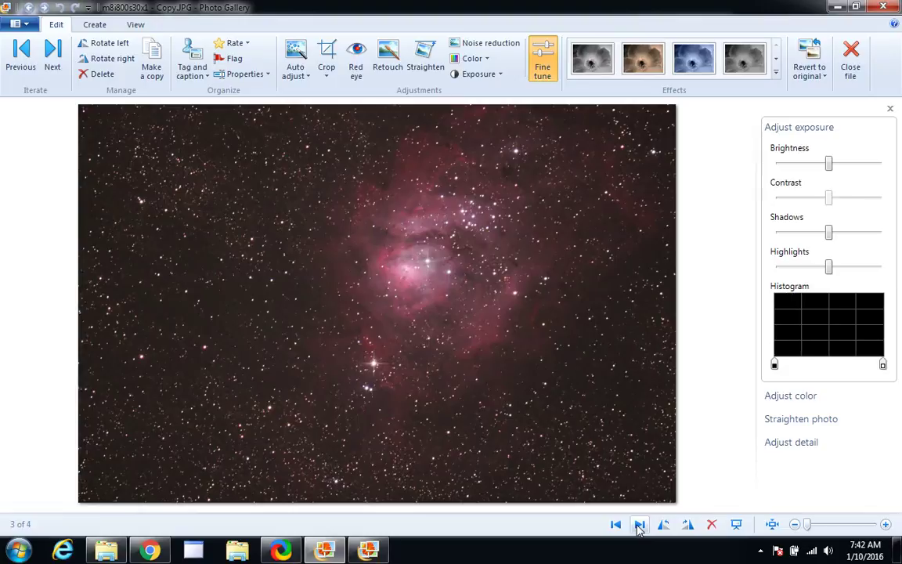
- On the M42 Orion copy, lift Shadows near maximum and Highlights to maximum
left_click(638, 526)
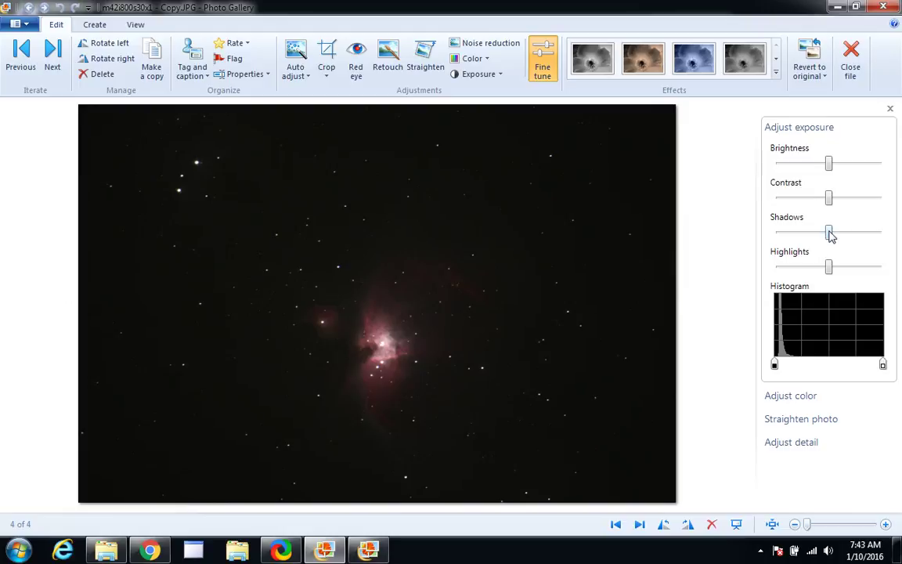
left_click_drag(829, 233, 867, 236)
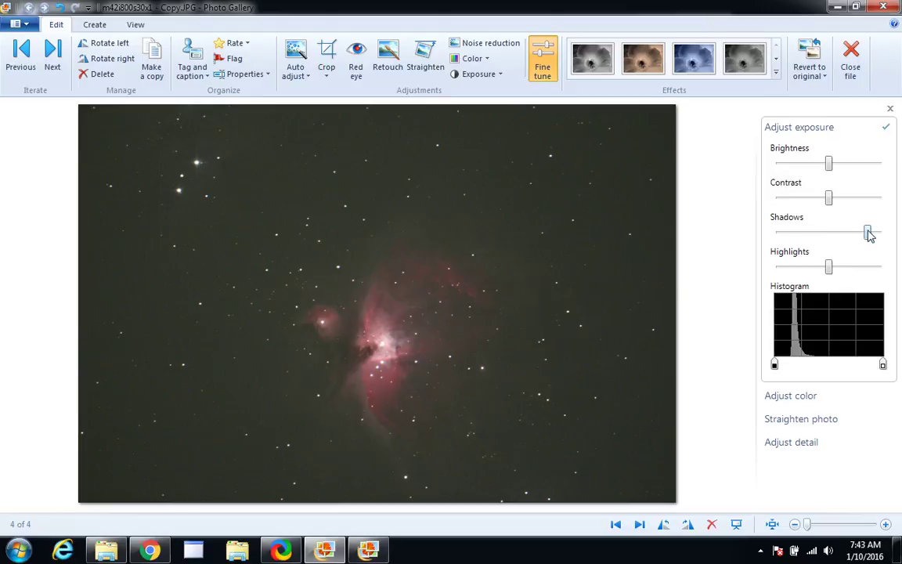
left_click_drag(868, 233, 868, 235)
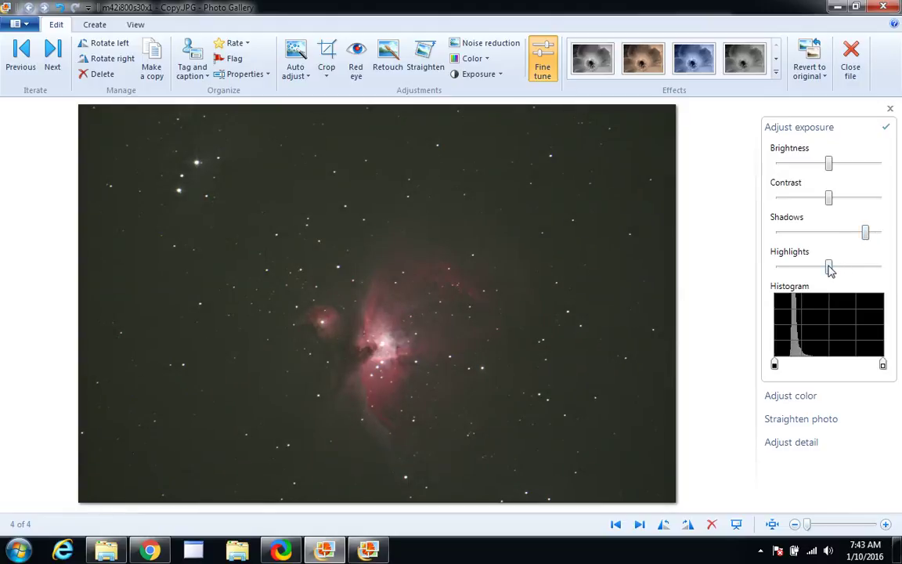
left_click_drag(829, 269, 879, 269)
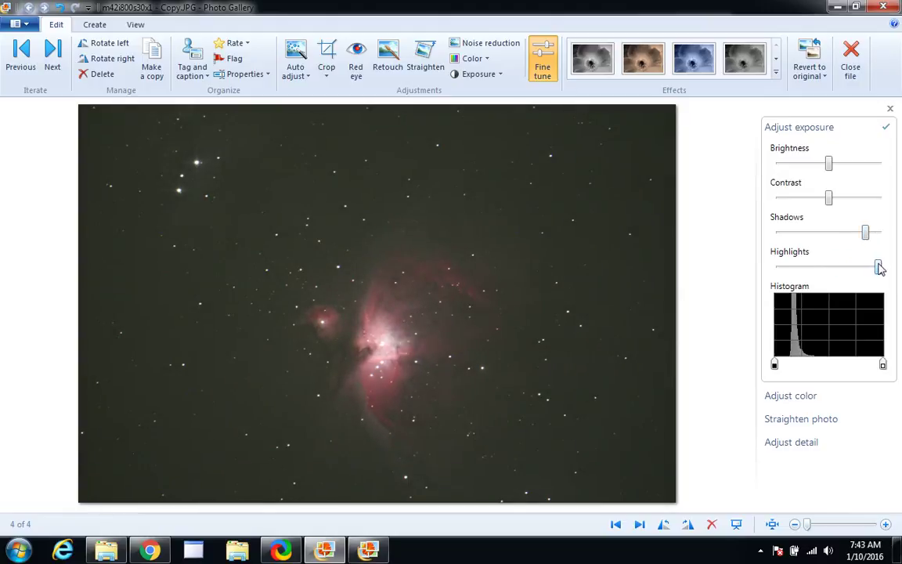
left_click(818, 133)
left_click(807, 151)
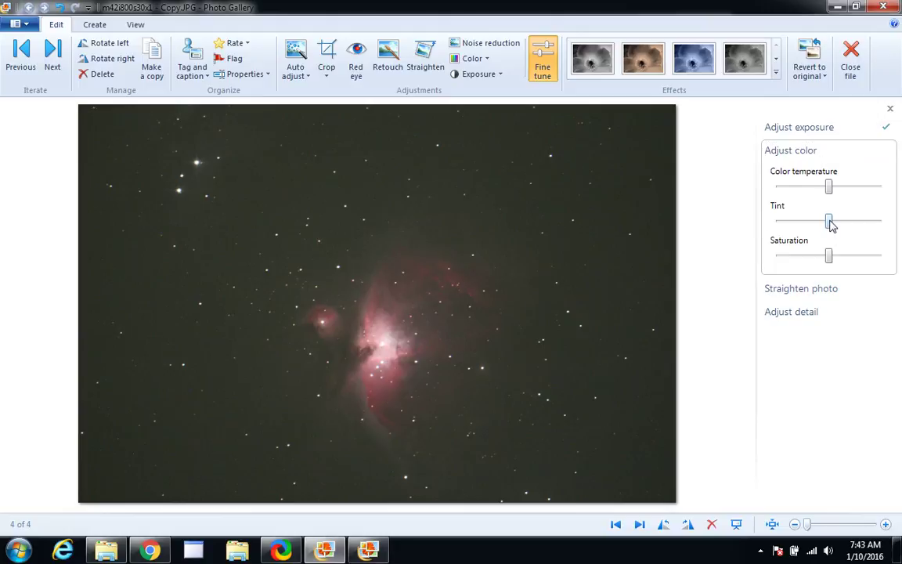
- Shift the Orion copy's Tint slightly to correct the greenish background cast
mouse_move(829, 221)
left_mouse_down()
mouse_move(798, 223)
mouse_move(862, 226)
mouse_move(811, 222)
mouse_move(859, 219)
mouse_move(844, 219)
mouse_move(854, 216)
mouse_move(821, 187)
mouse_move(800, 193)
mouse_move(864, 187)
mouse_move(851, 189)
mouse_move(856, 221)
mouse_move(865, 223)
mouse_move(829, 222)
mouse_move(837, 223)
left_mouse_up()
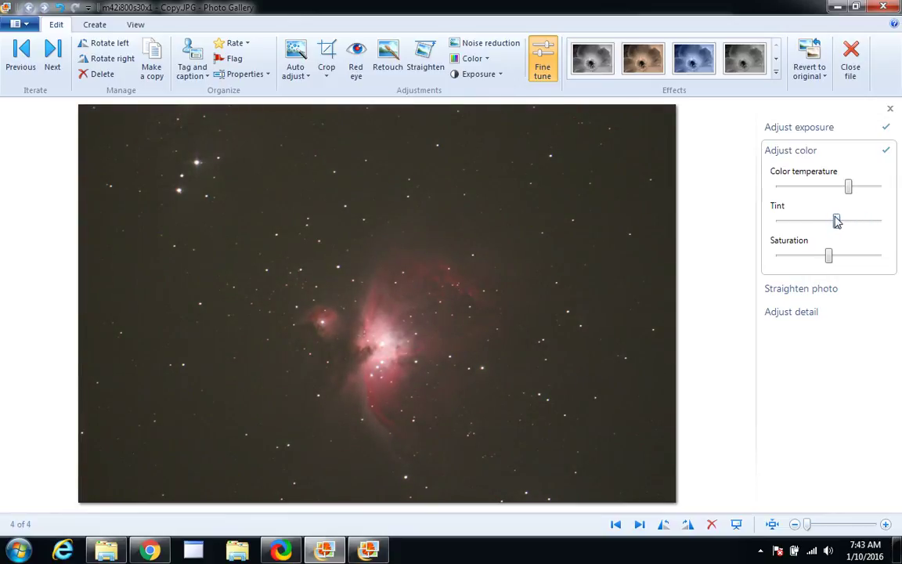
left_click(806, 159)
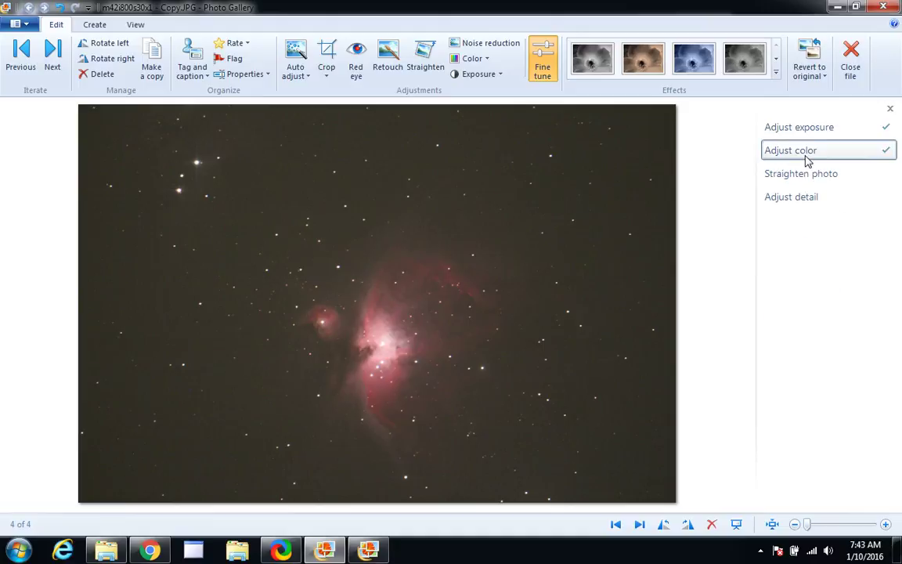
- Sharpen the Orion copy slightly and apply automatic noise reduction with Analyze
left_click(798, 201)
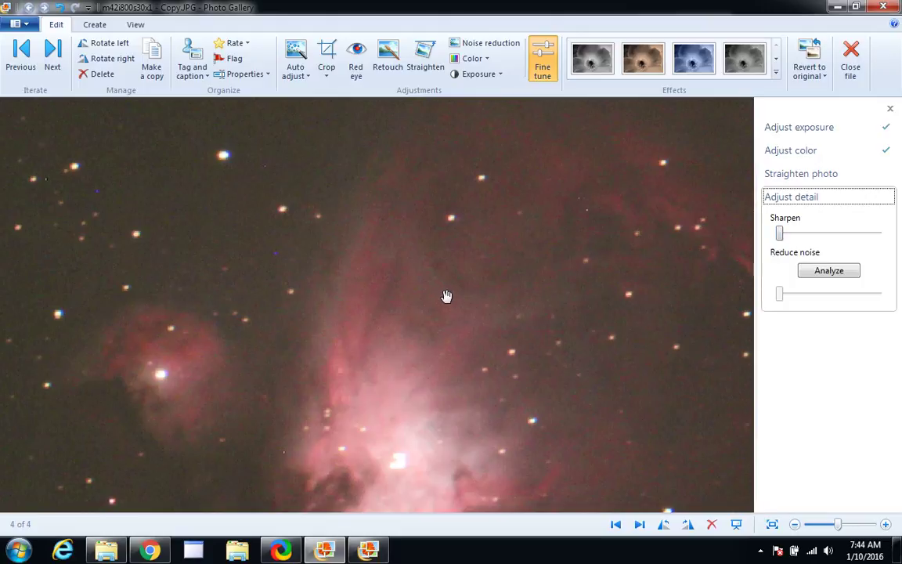
left_click_drag(446, 295, 539, 177)
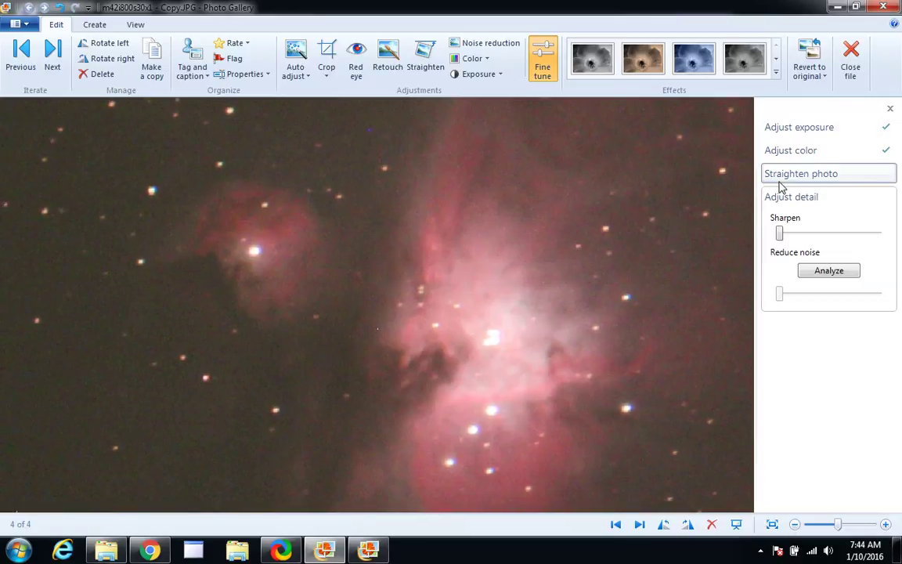
left_click(789, 199)
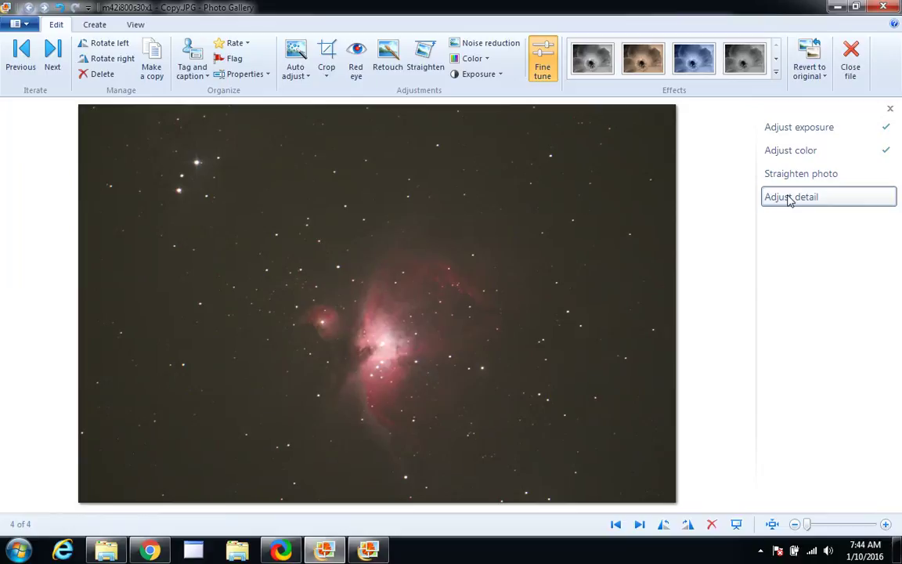
left_click(789, 198)
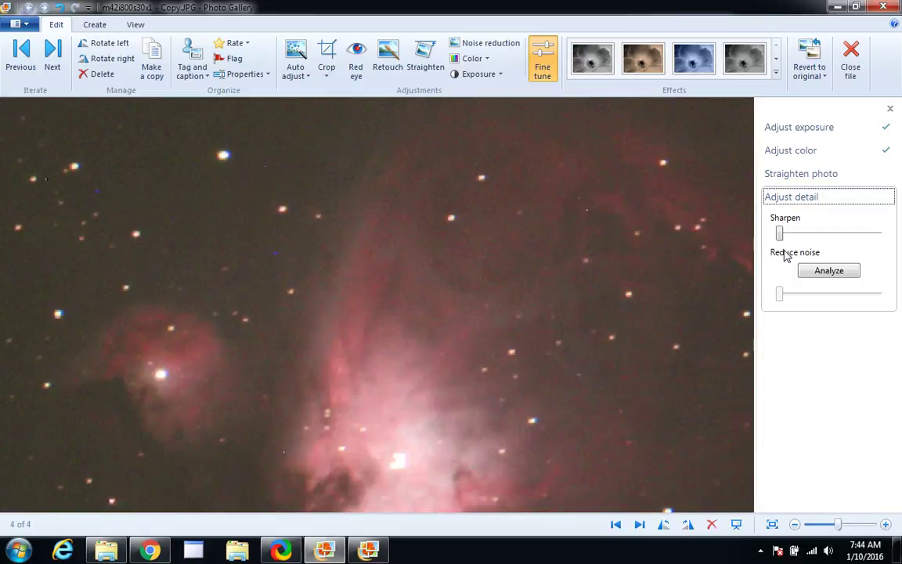
left_click_drag(780, 235, 789, 235)
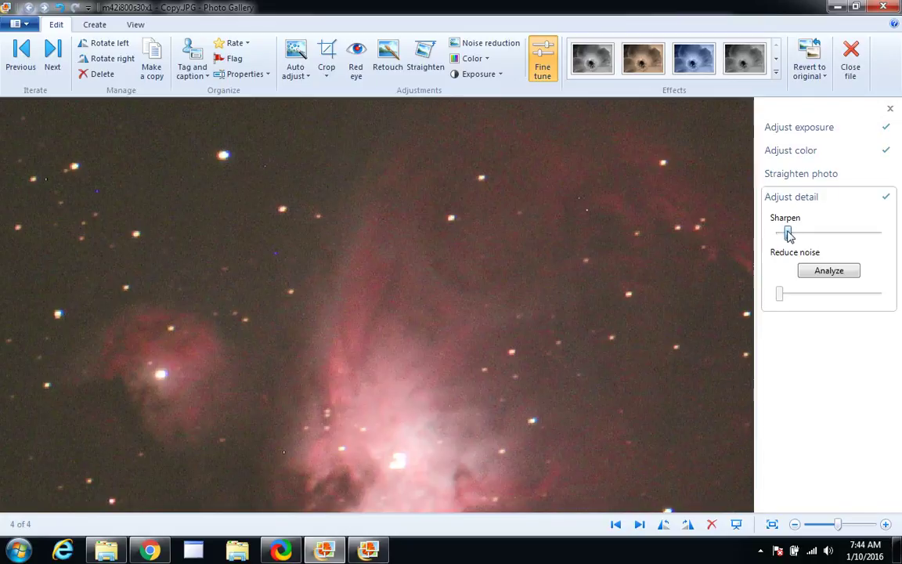
left_click(811, 270)
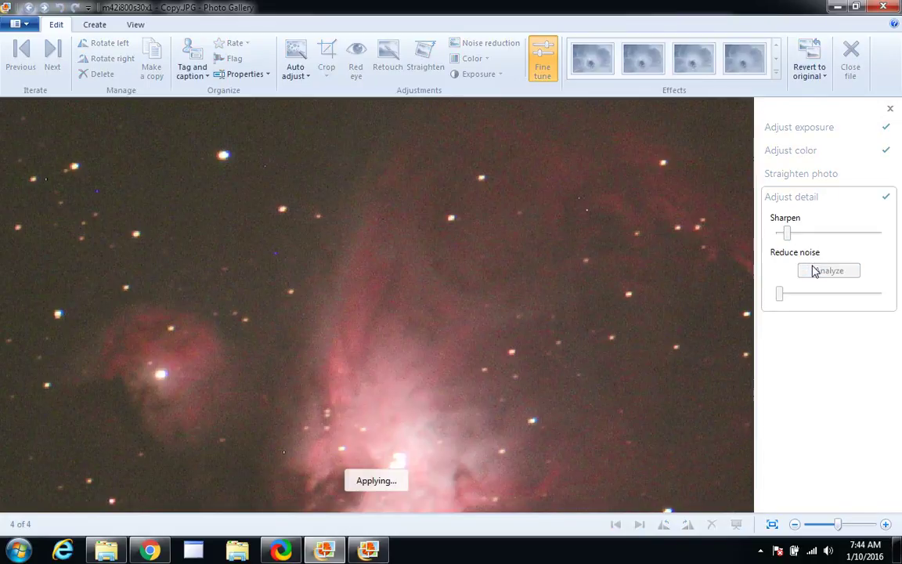
left_click(806, 199)
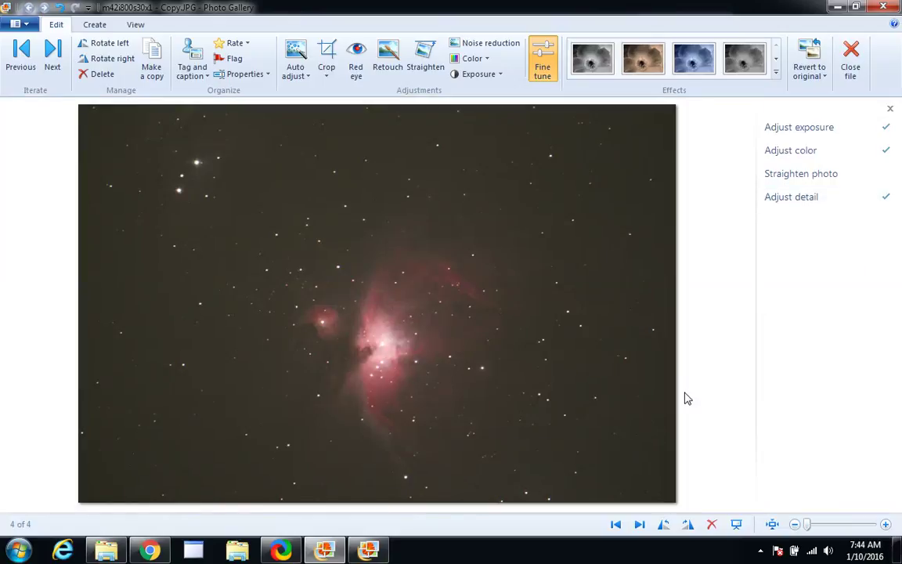
- Raise the Orion copy's contrast and highlights, then fine-tune its brightness
left_click(616, 525)
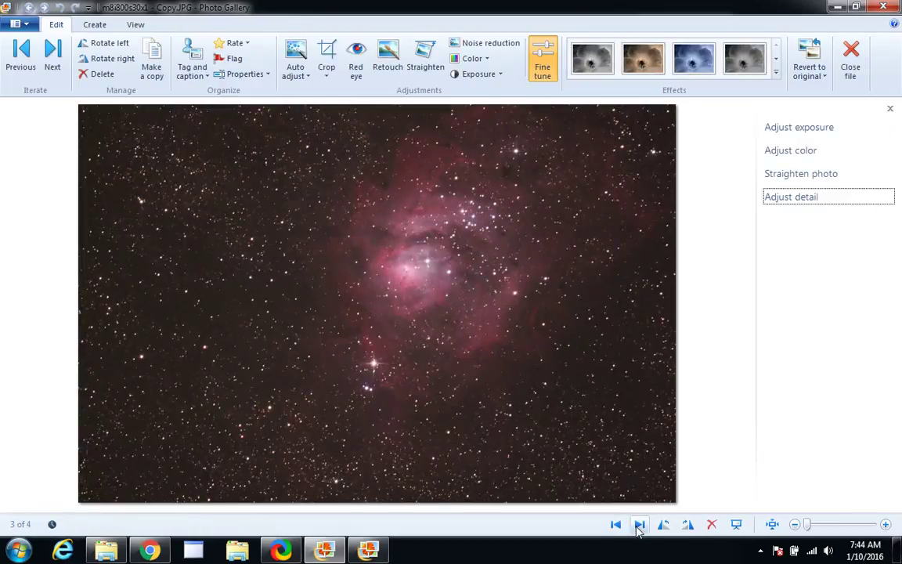
left_click(639, 525)
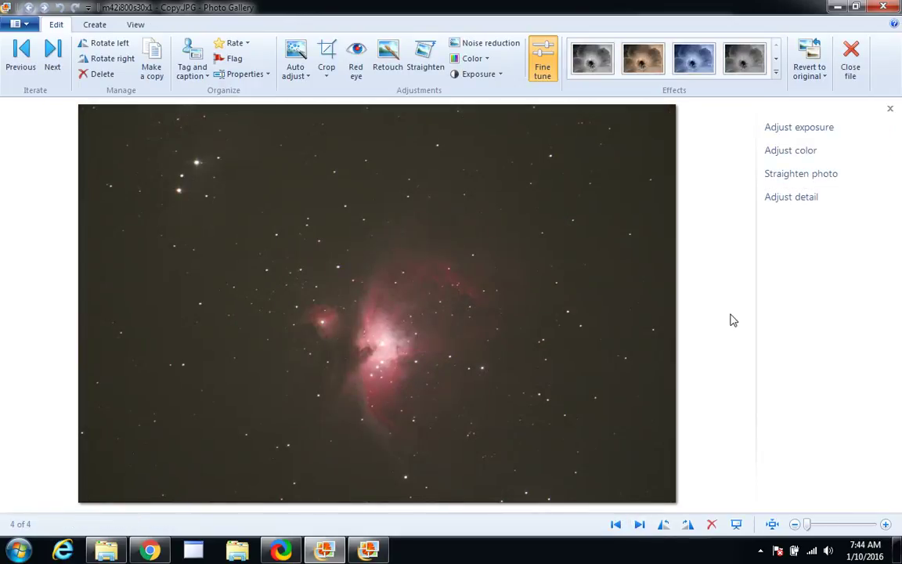
left_click(793, 136)
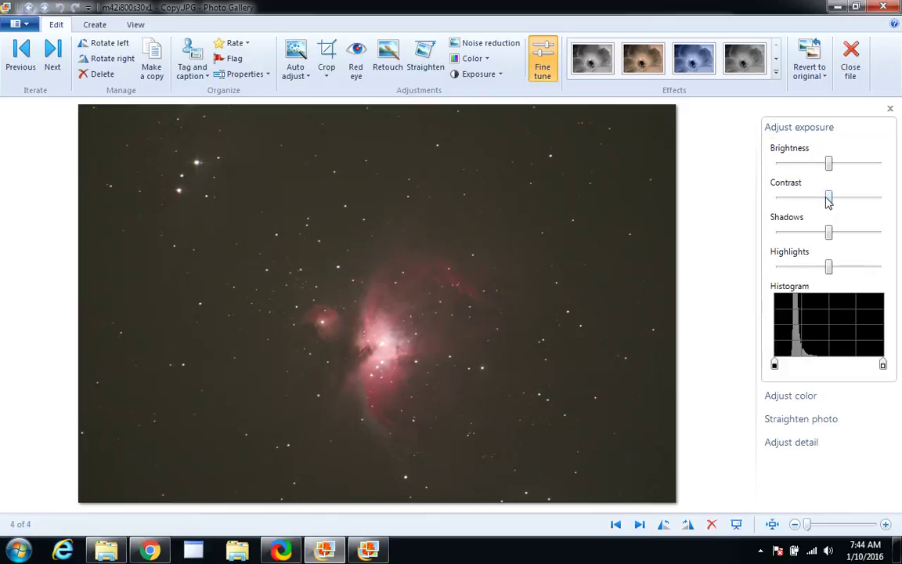
left_click_drag(828, 201, 844, 203)
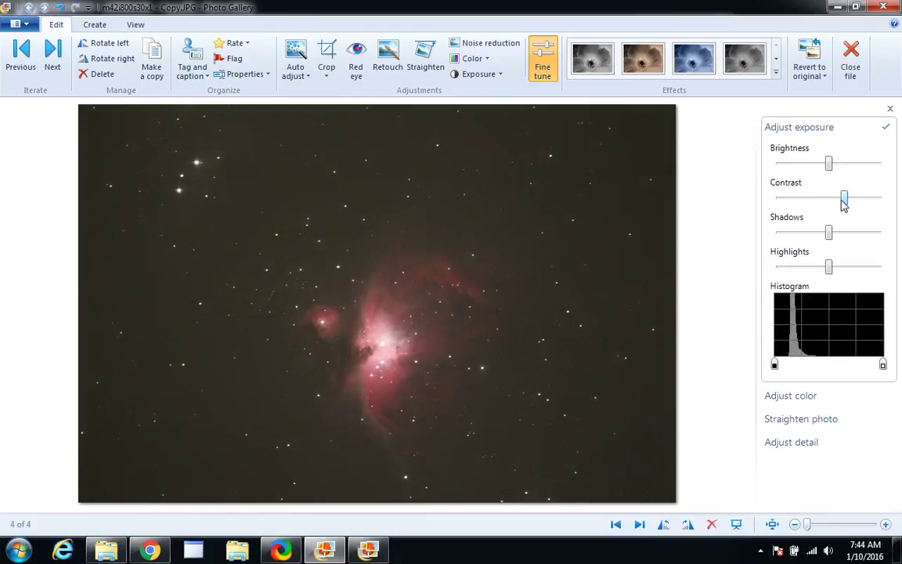
left_click_drag(831, 271, 871, 270)
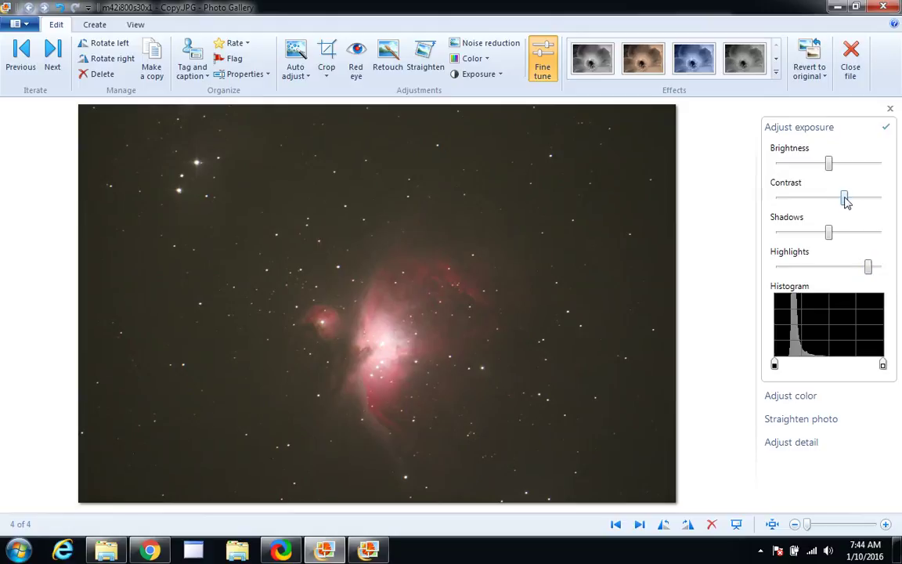
left_click_drag(846, 201, 846, 202)
left_click_drag(830, 166, 828, 167)
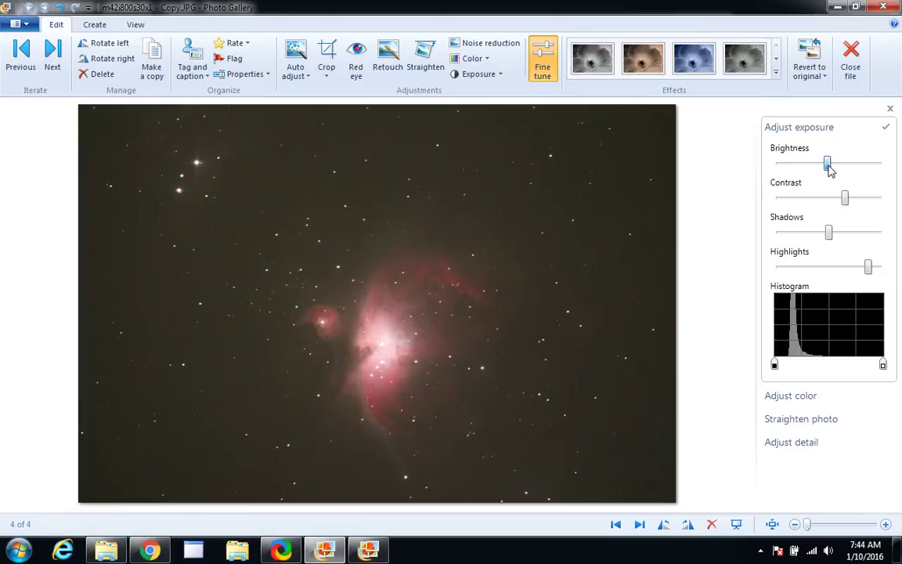
left_click_drag(828, 165, 829, 166)
- Compare the edited Orion copy against the unedited original Orion photo
left_click(614, 525)
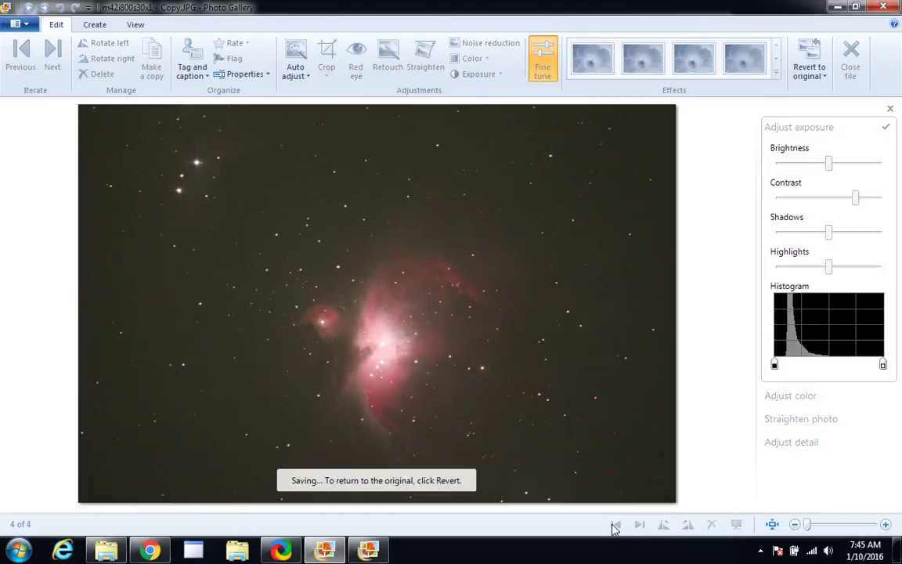
left_click(614, 525)
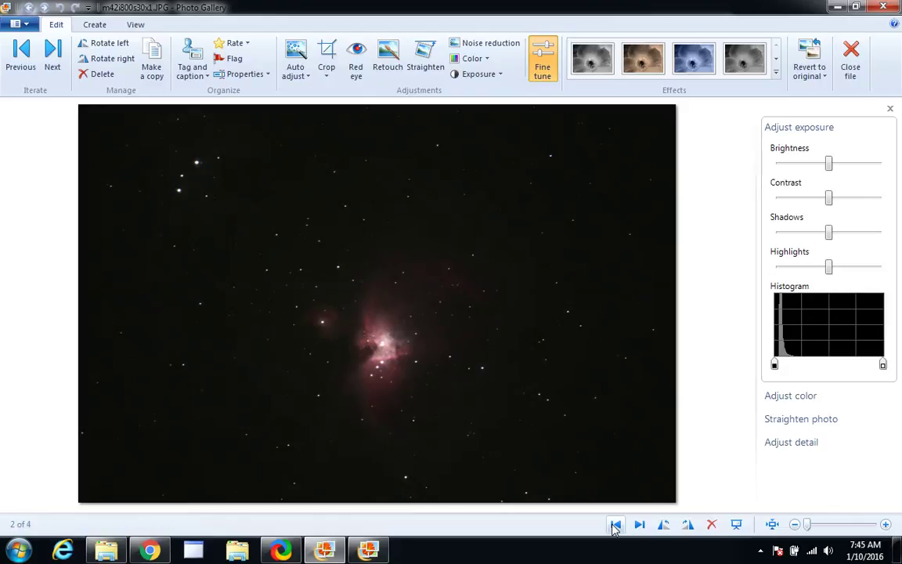
left_click(638, 525)
left_click(638, 524)
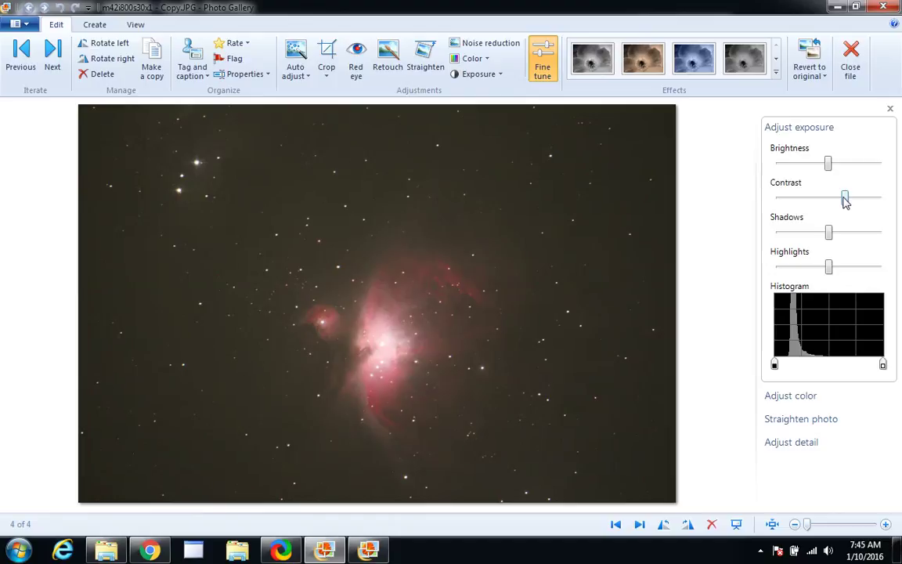
- Boost the copy's contrast a little, lower its brightness slightly, and save the edits
left_click_drag(844, 201, 850, 203)
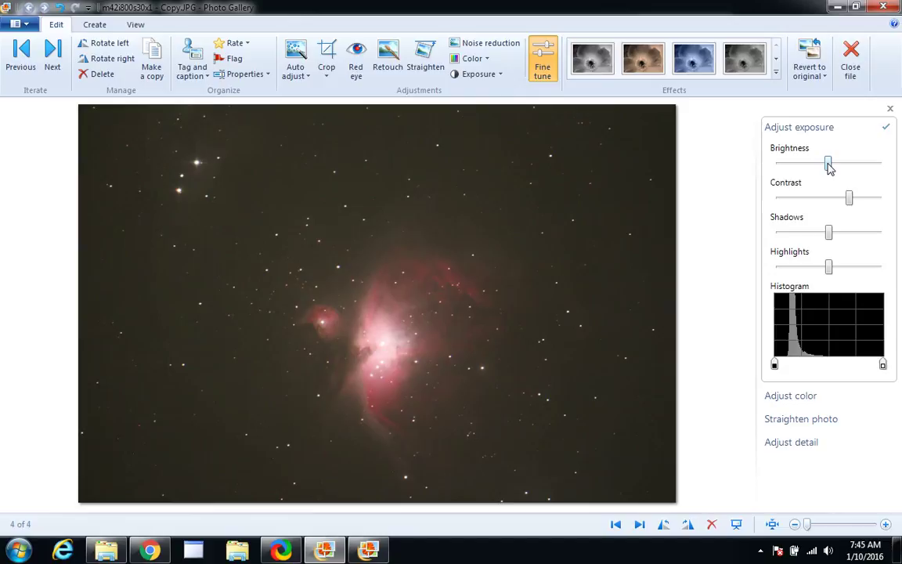
left_click_drag(829, 165, 825, 169)
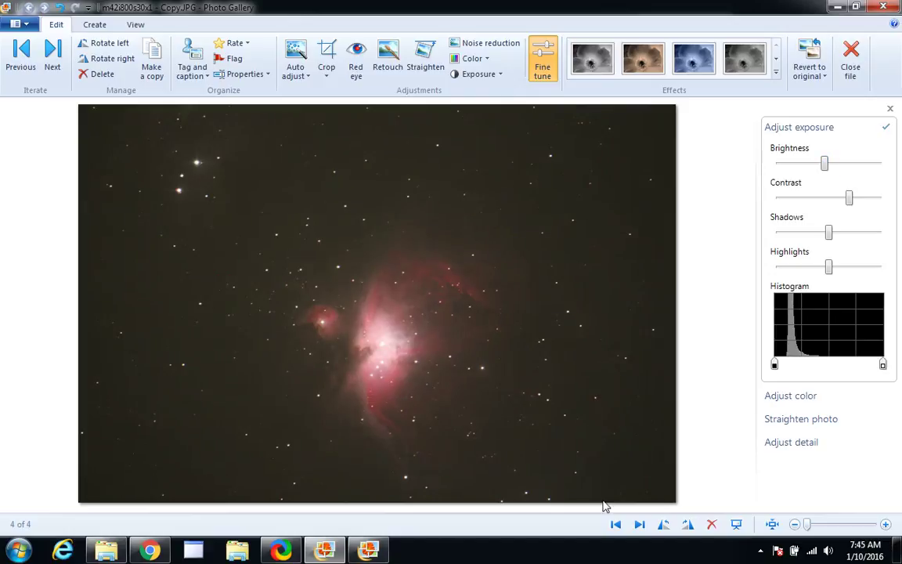
left_click(615, 524)
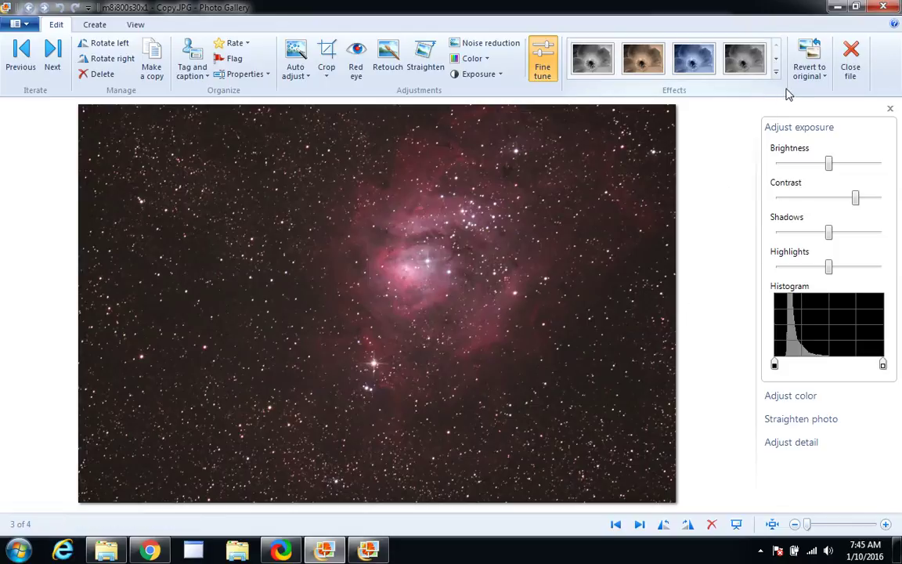
- Leave Photo Gallery, decline making it the JXR viewer, and bring up the browser
left_click(852, 61)
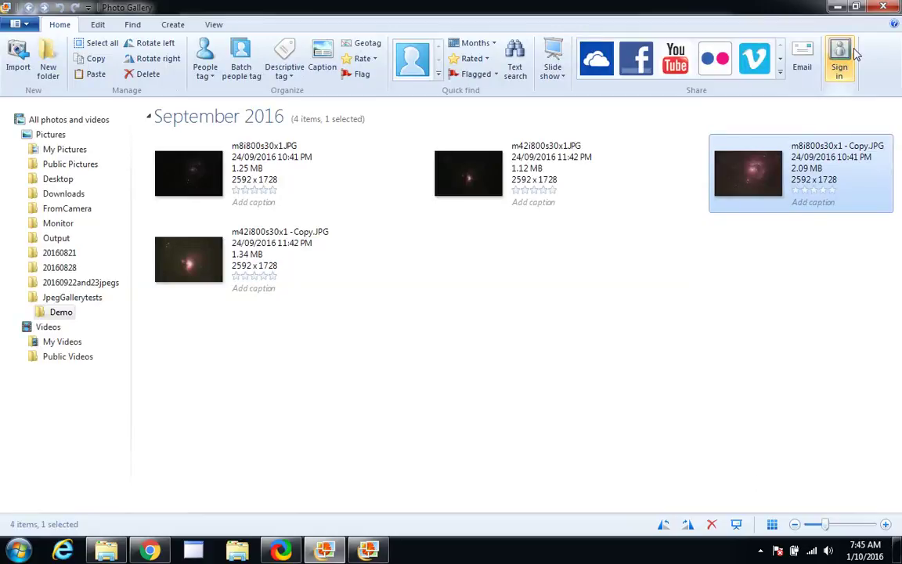
left_click(838, 9)
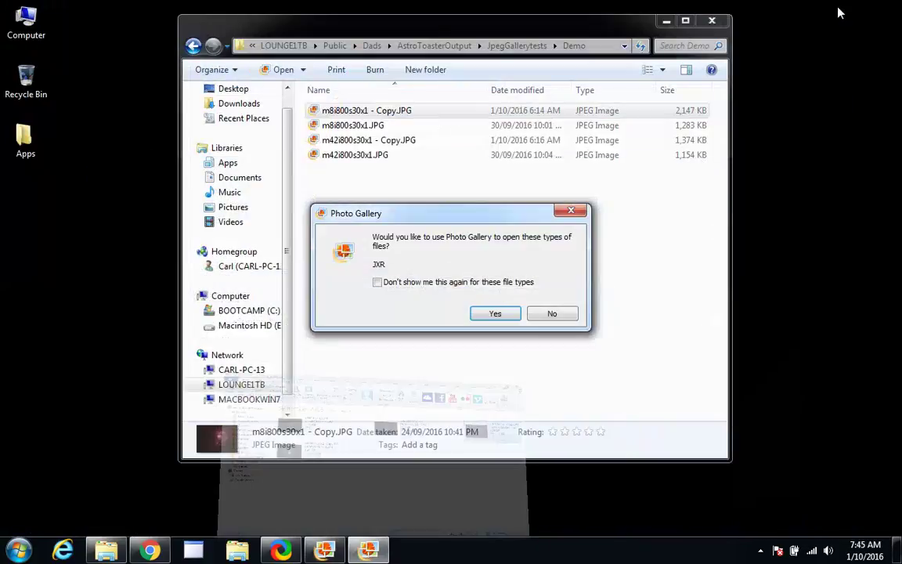
left_click(555, 313)
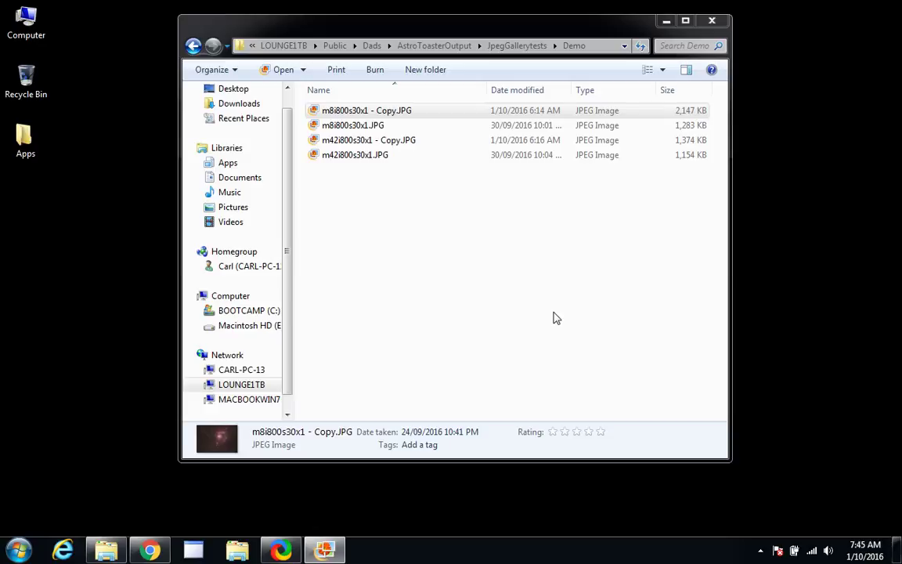
left_click(149, 550)
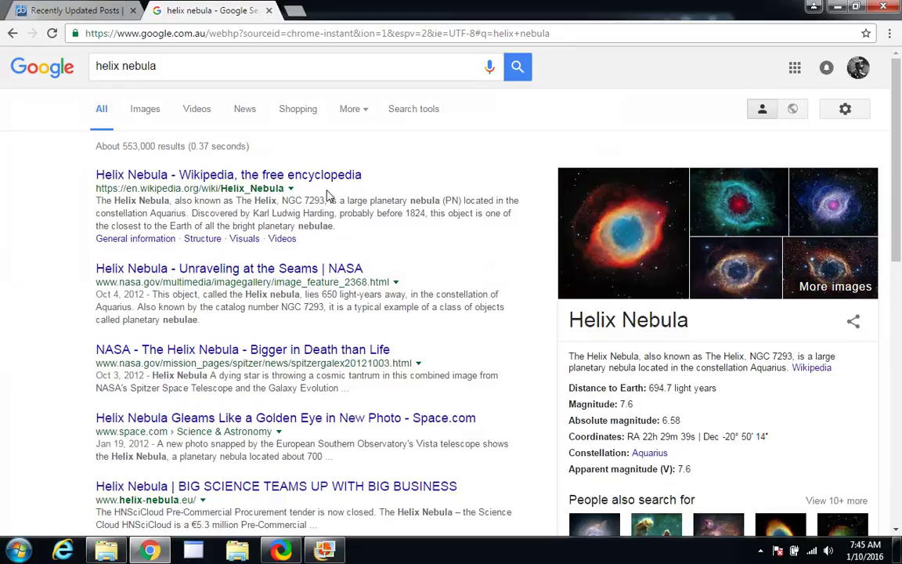
- Download the original Helix_Neb_6.jpg from its Postimage page and show its download options
left_click(86, 12)
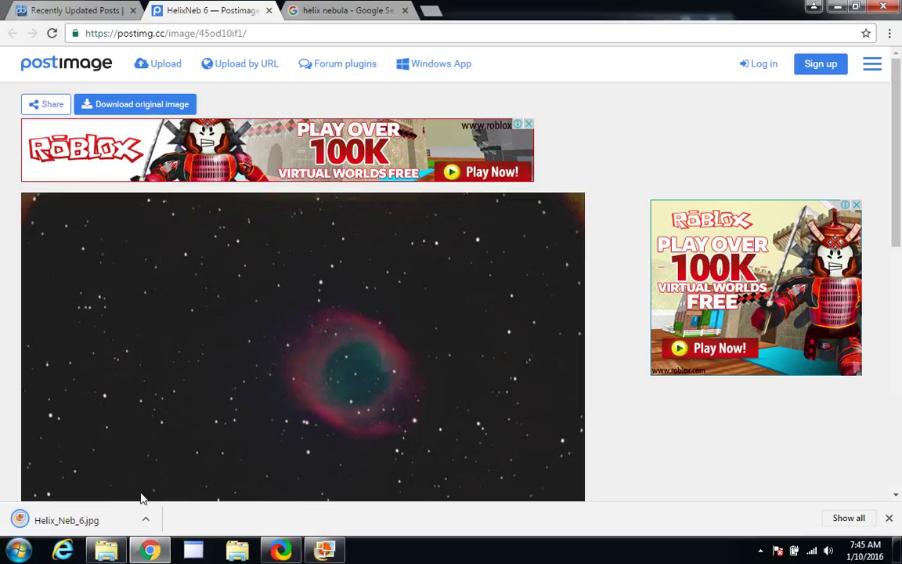
left_click(145, 519)
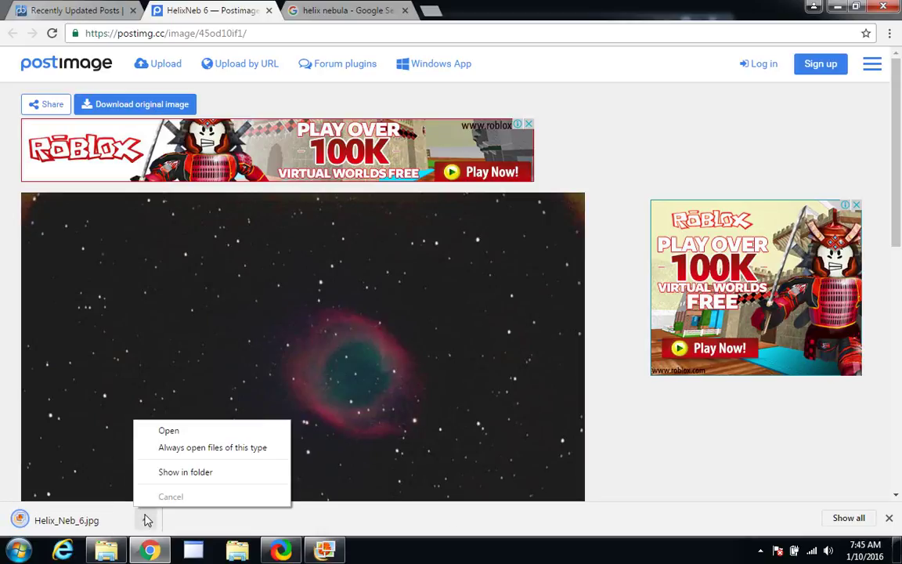
- Duplicate Helix_Neb_6.jpg in Downloads as Helix_Neb_6 - Copy.jpg and open the copy
left_click(187, 472)
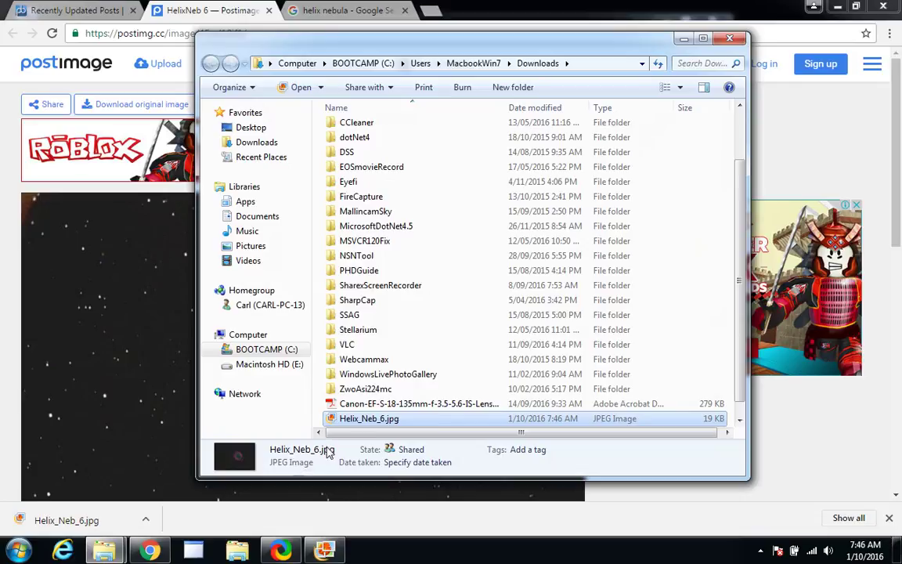
left_click(365, 420)
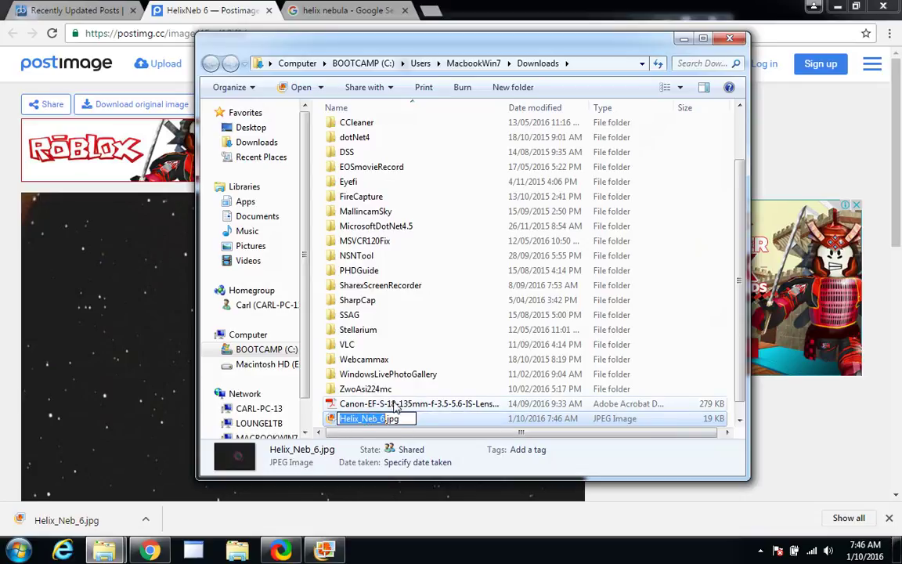
left_click(396, 404)
left_click(389, 419)
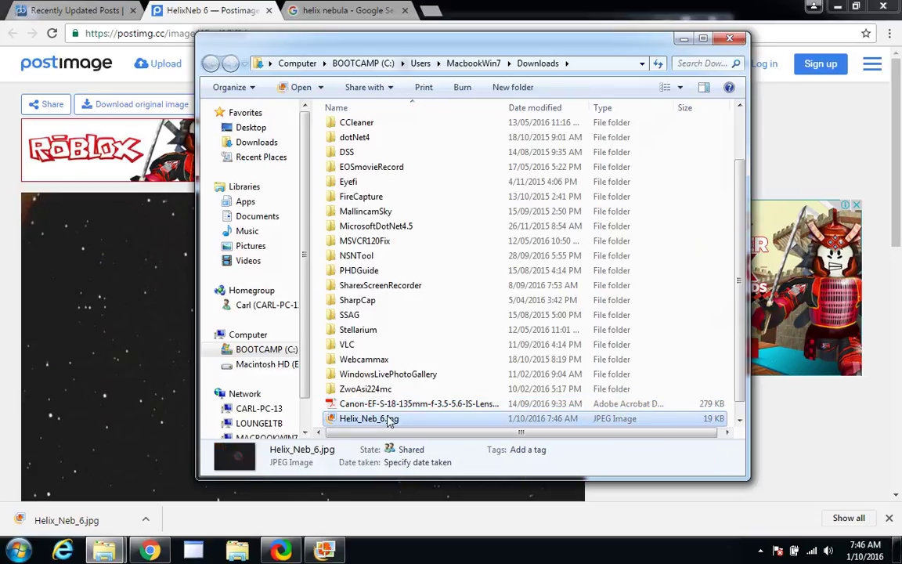
key("ctrl+v")
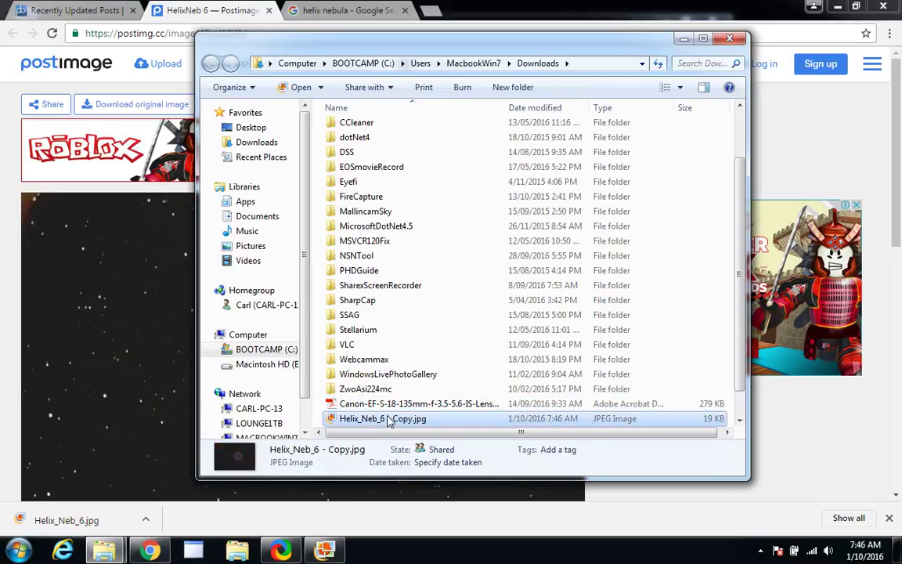
left_click(739, 423)
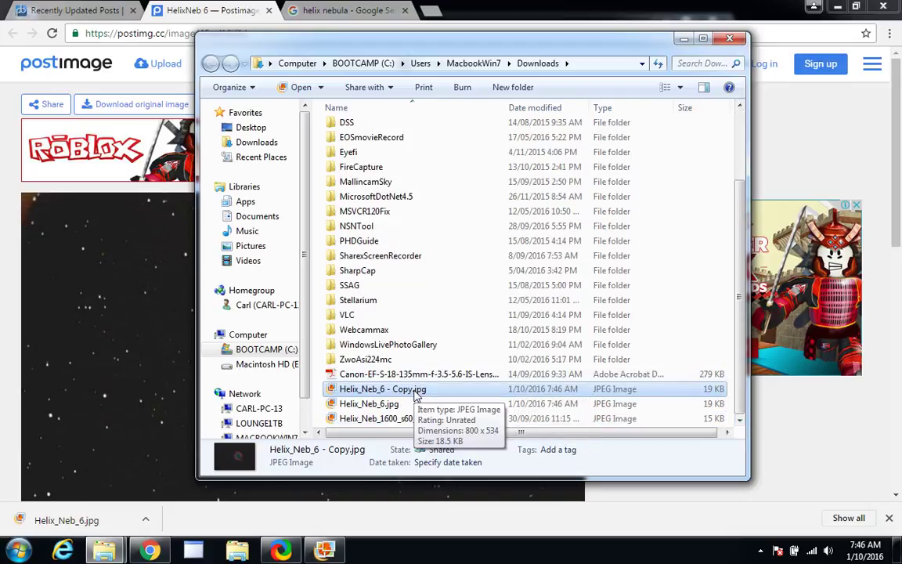
double_click(416, 391)
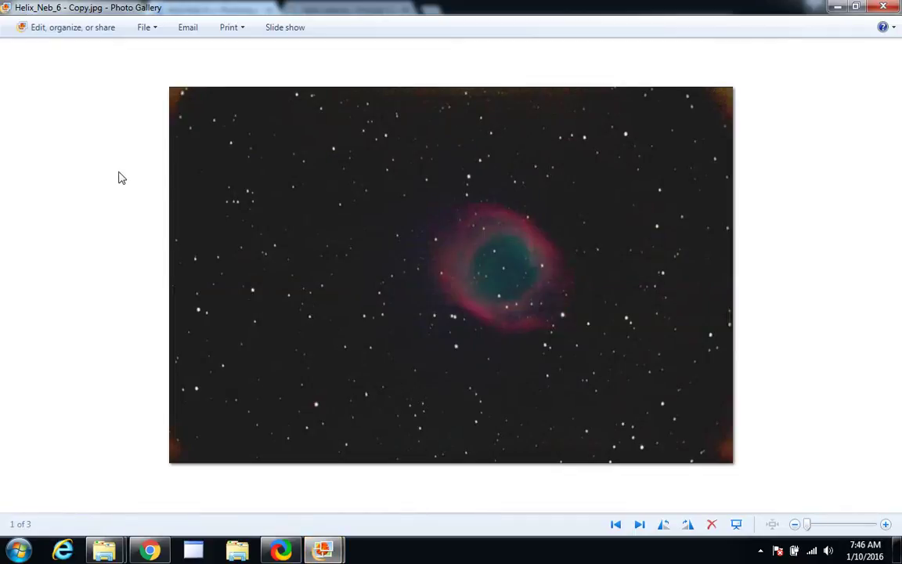
- Open the Helix_Neb_6 - Copy thumbnail from the library's Downloads folder for editing
left_click(74, 31)
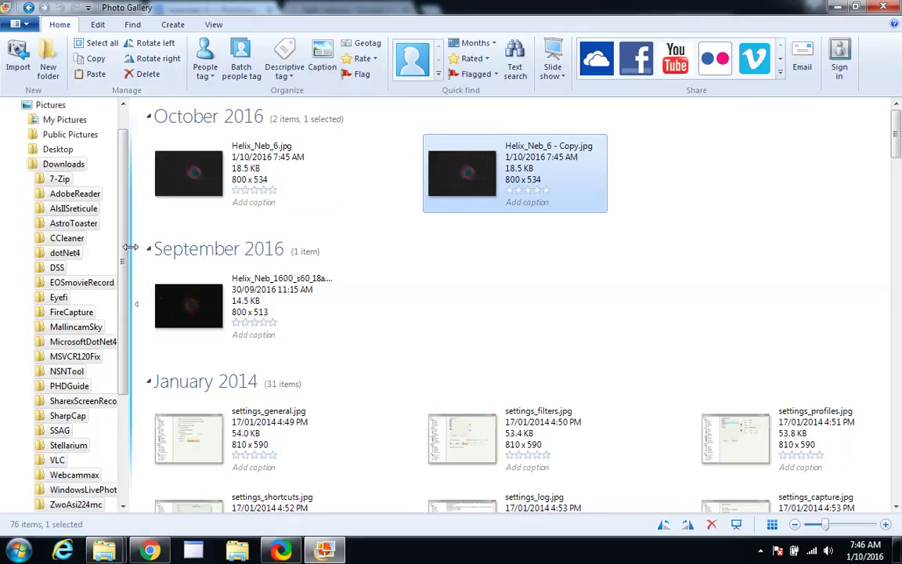
left_click(59, 167)
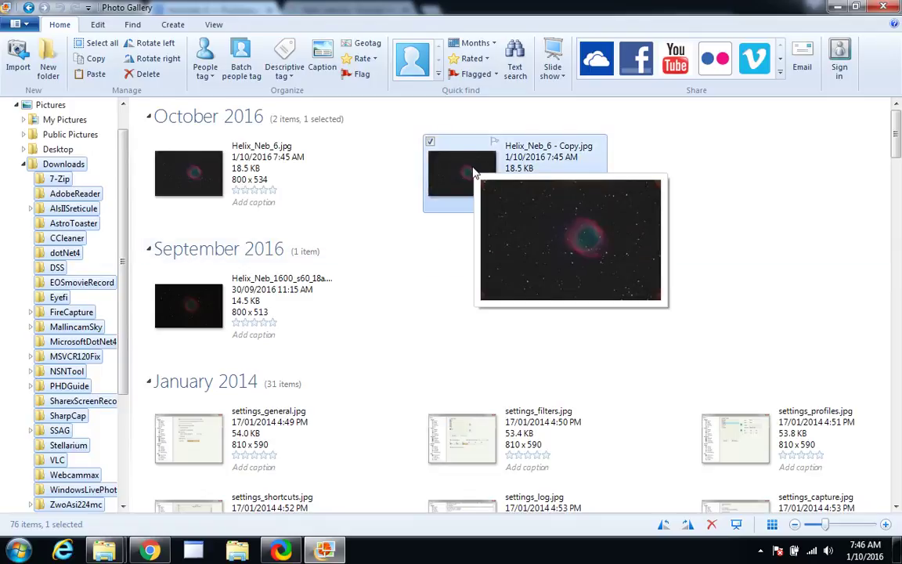
double_click(429, 154)
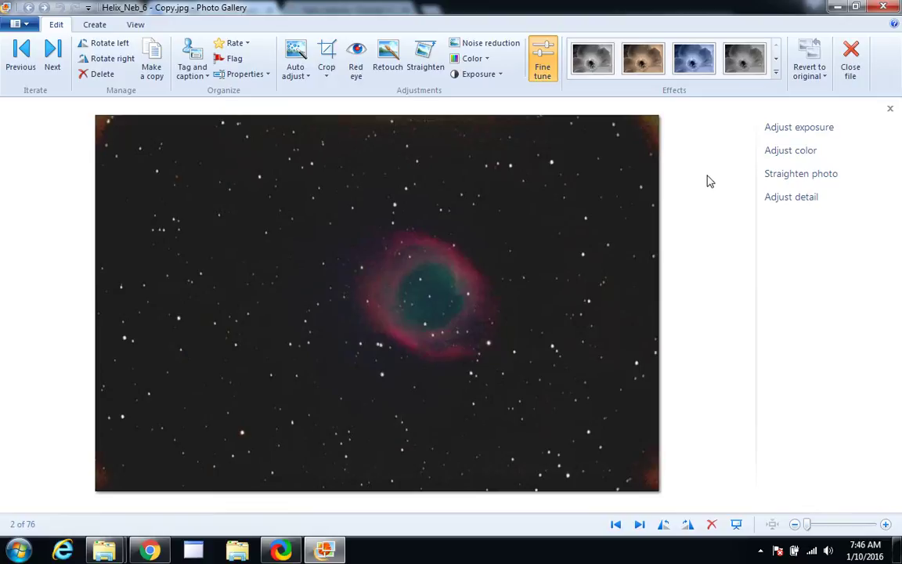
- Try a shadows lift, revert to original, then raise the Helix copy's highlights near maximum
left_click(786, 131)
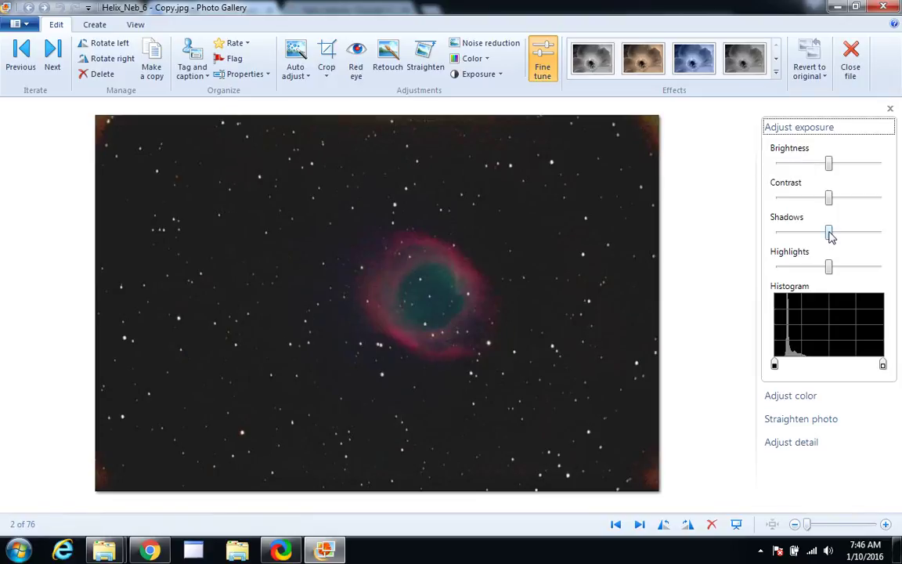
mouse_move(830, 237)
left_mouse_down()
mouse_move(844, 241)
mouse_move(832, 238)
left_mouse_up()
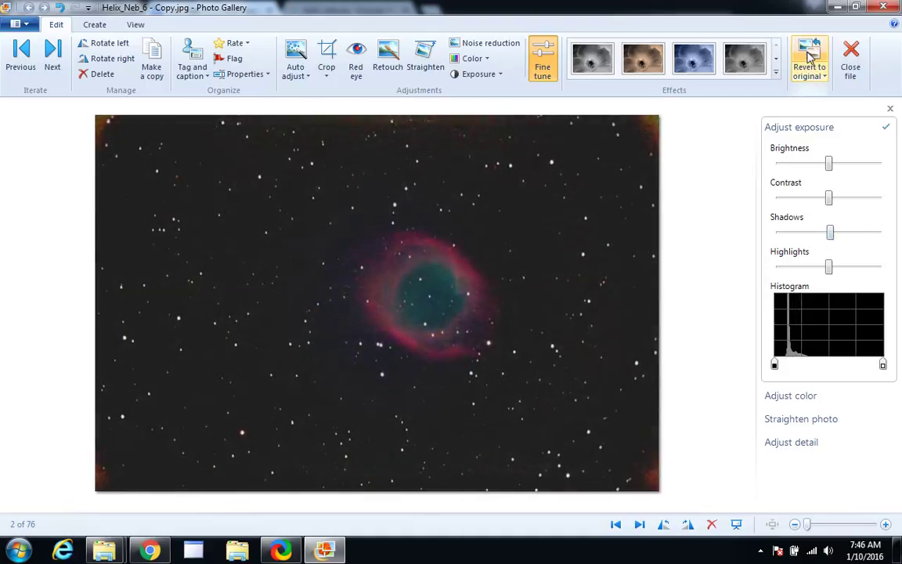
left_click(810, 57)
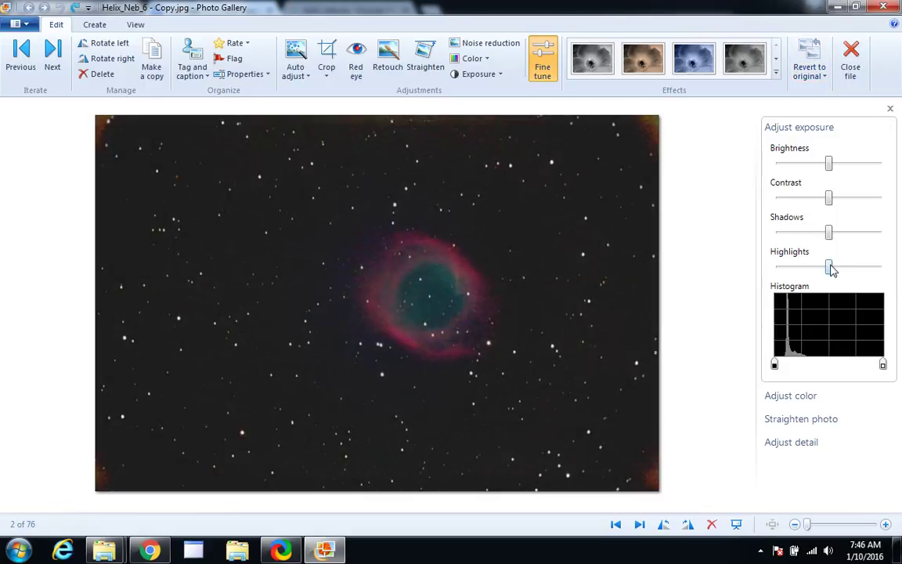
left_click_drag(831, 269, 868, 270)
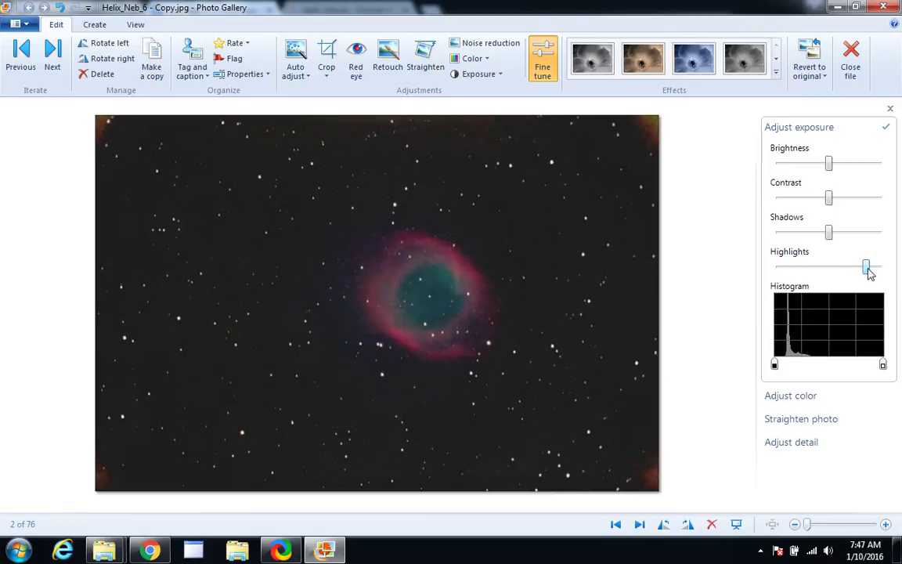
- Warm the Helix copy's colour temperature almost to maximum and add a magenta tint
left_click(800, 130)
left_click(798, 151)
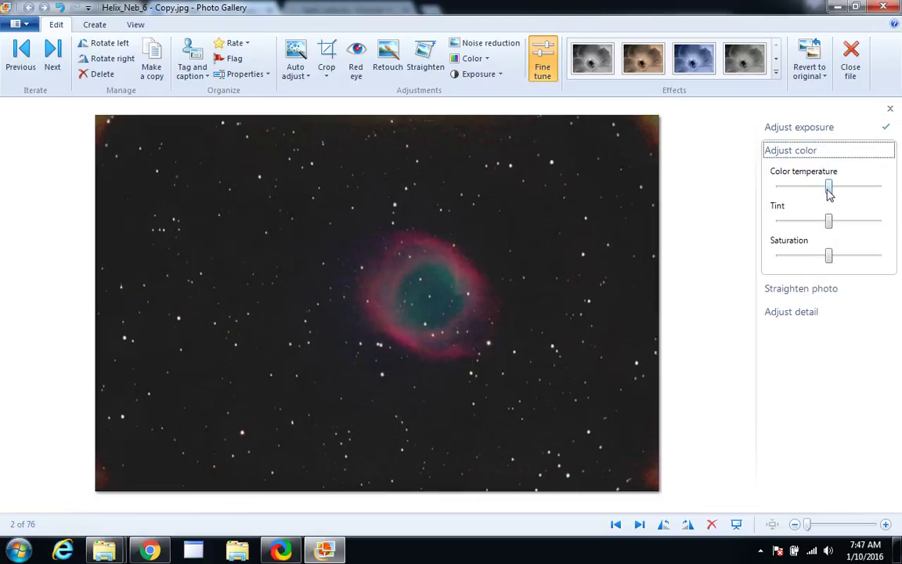
left_click_drag(829, 193, 861, 195)
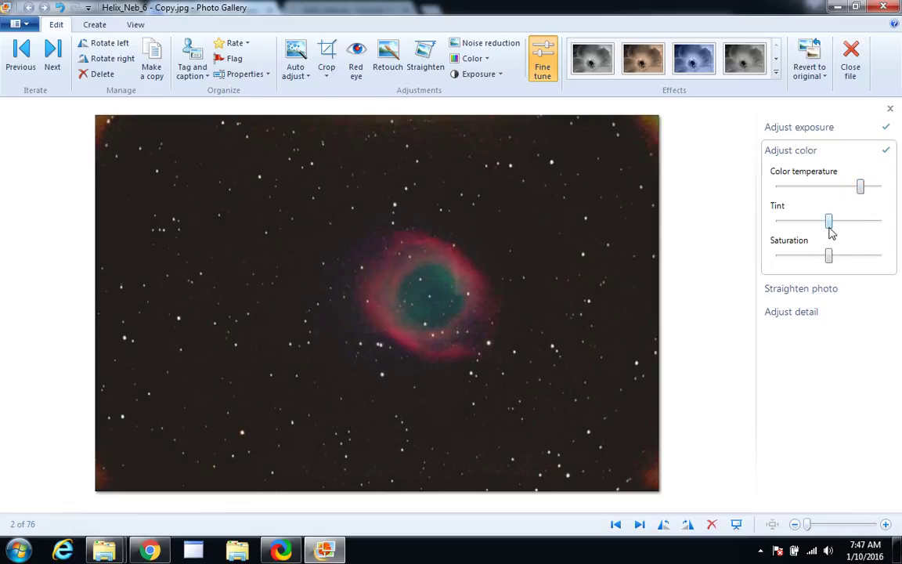
left_click_drag(830, 225, 852, 226)
left_click_drag(862, 188, 881, 190)
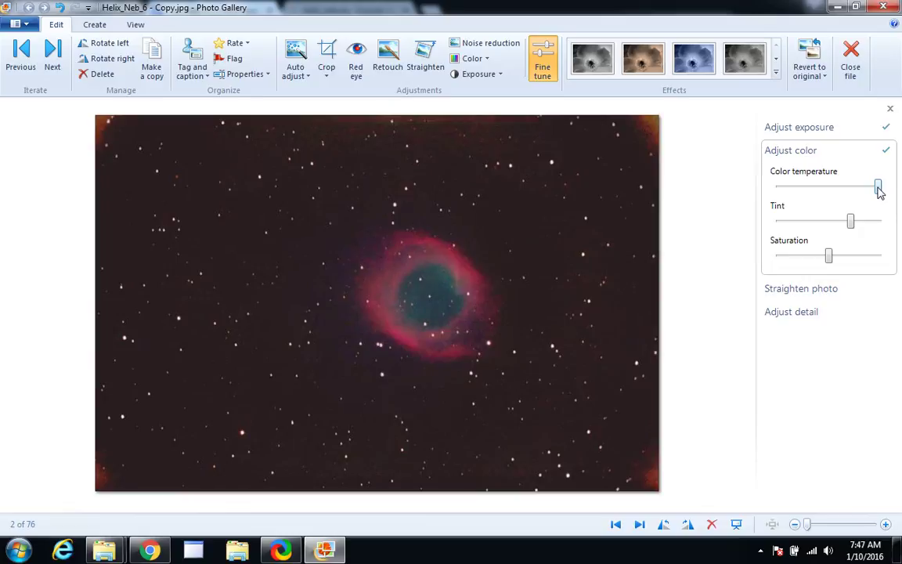
left_click_drag(878, 191, 875, 191)
left_click_drag(852, 223, 850, 223)
left_click(811, 154)
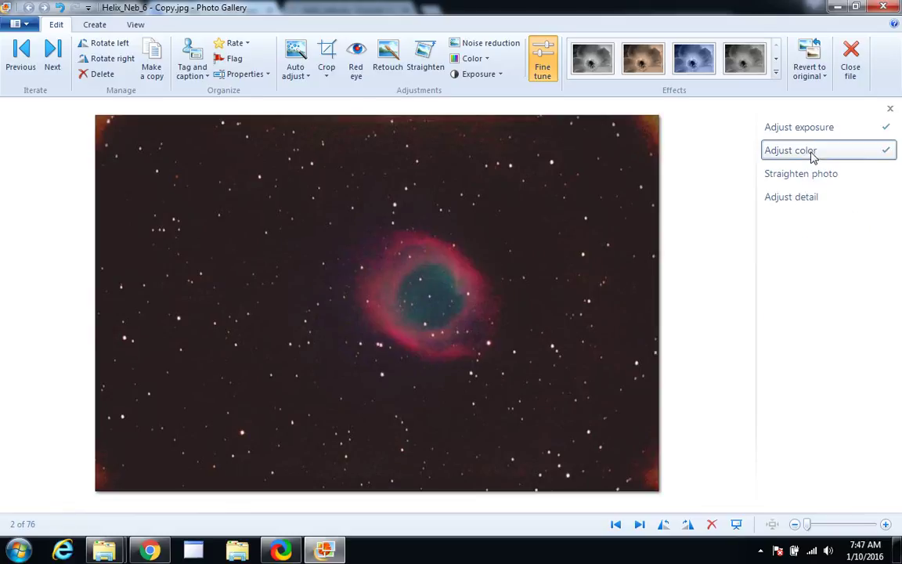
- Sharpen the Helix copy slightly and apply automatic noise reduction
left_click(800, 200)
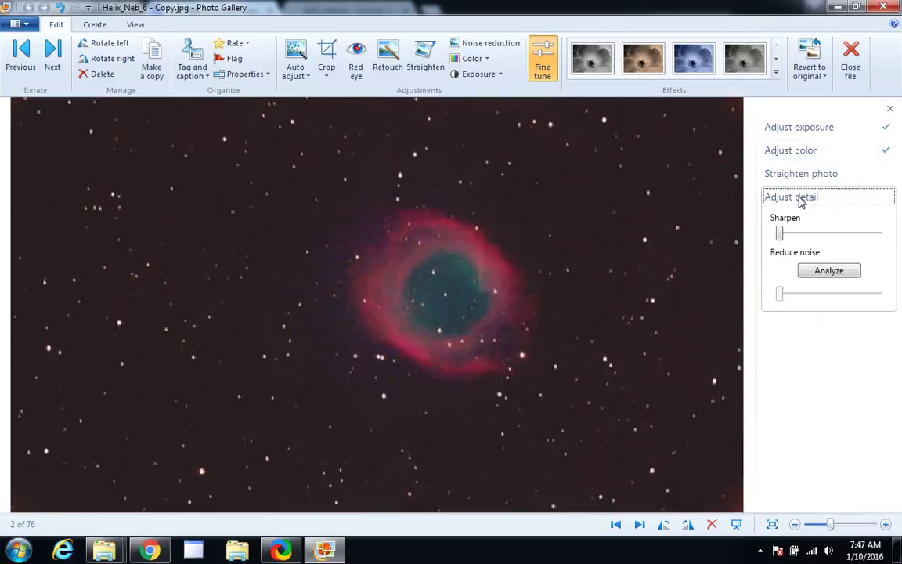
left_click(780, 234)
left_click_drag(782, 235, 785, 236)
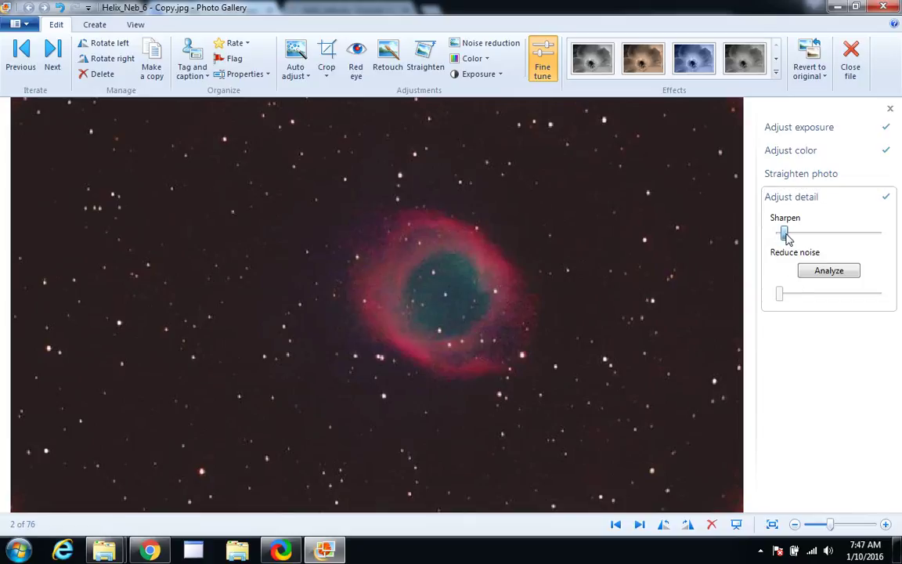
left_click(818, 272)
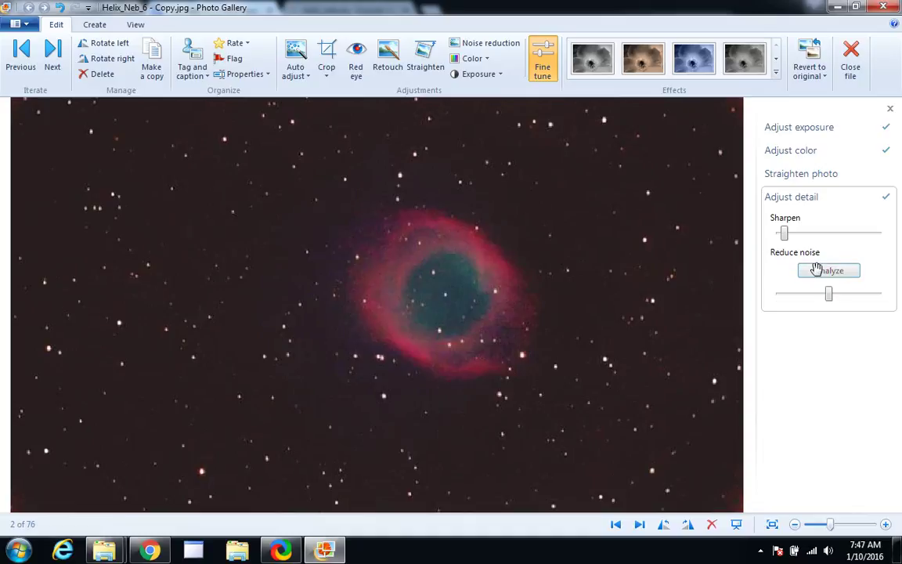
left_click(797, 201)
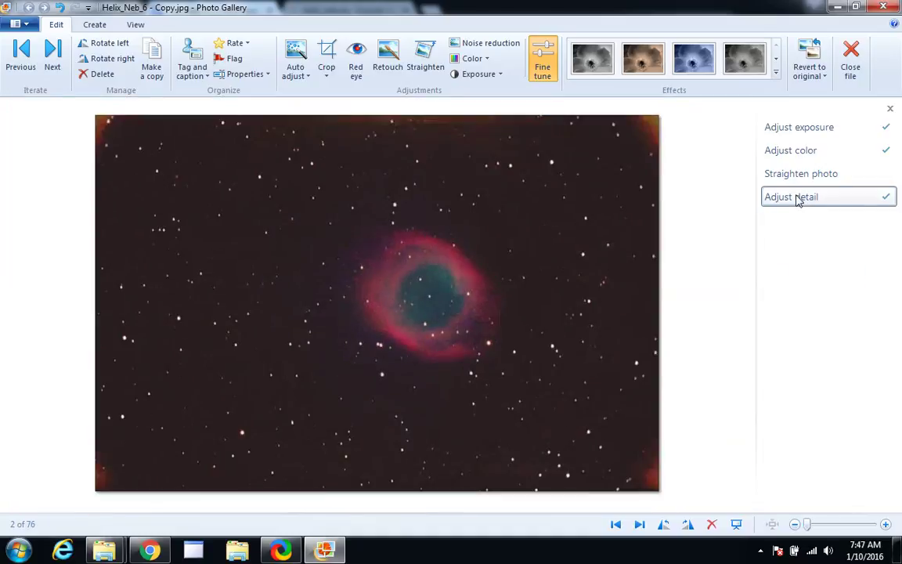
- Lift the Helix copy's shadows slightly in the exposure settings
left_click(795, 133)
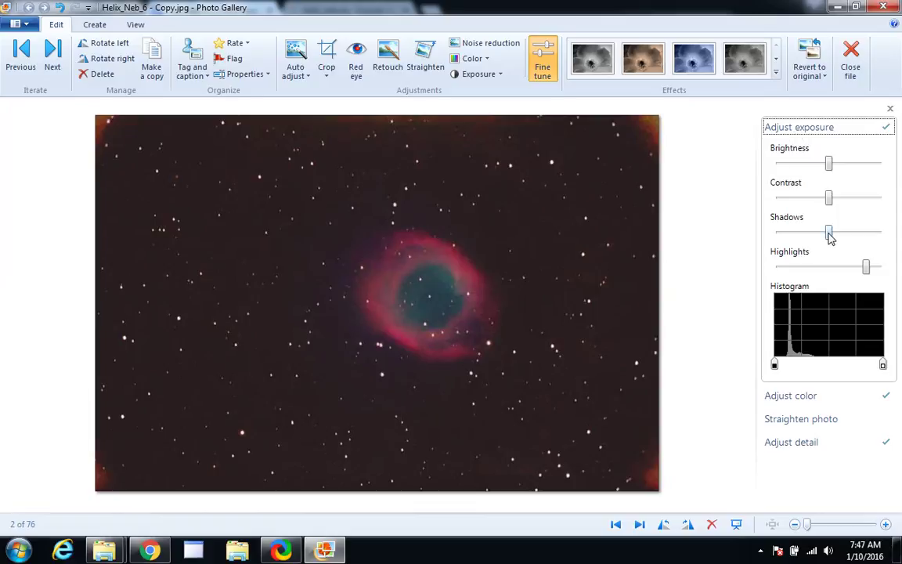
left_click_drag(829, 238, 834, 239)
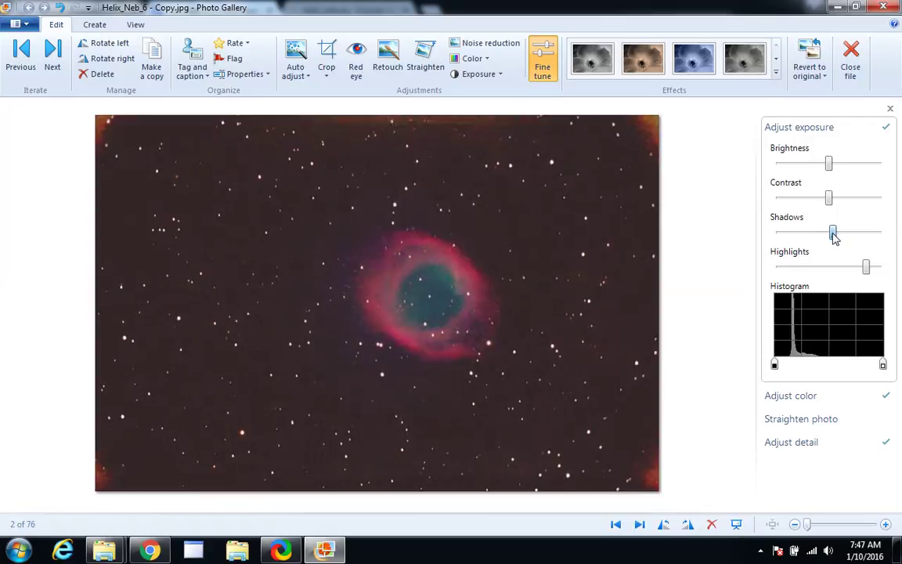
left_click(801, 129)
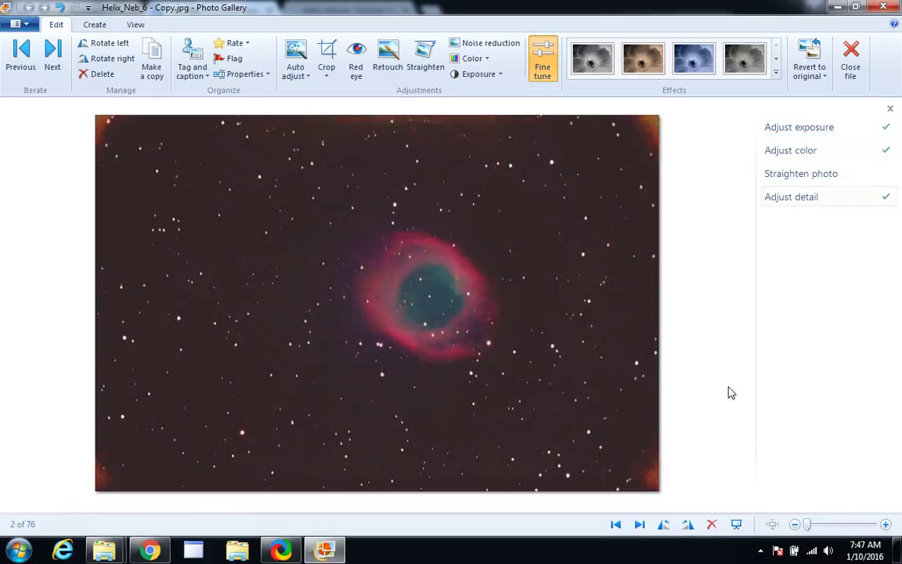
- Check the original, then return to the Helix Nebula copy and raise its highlights
left_click(615, 524)
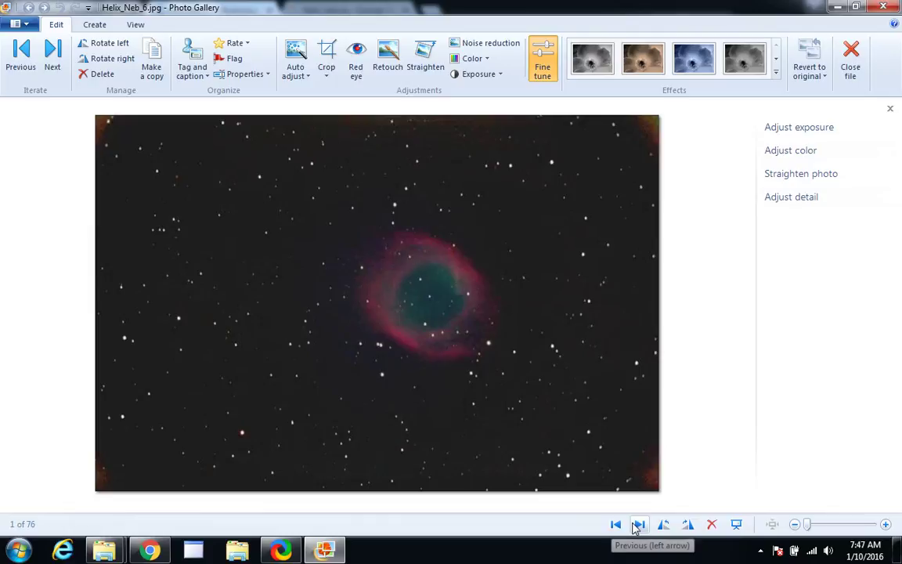
left_click(637, 526)
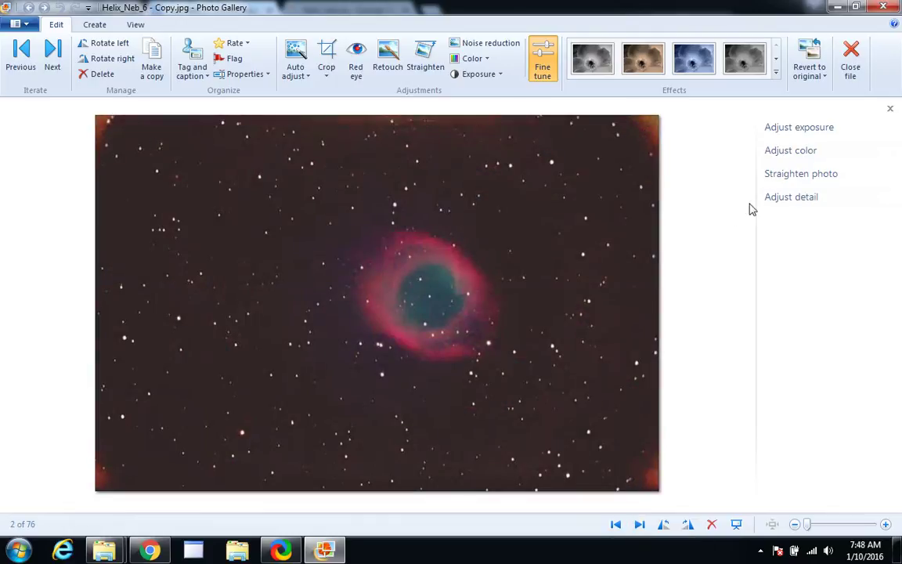
left_click(794, 130)
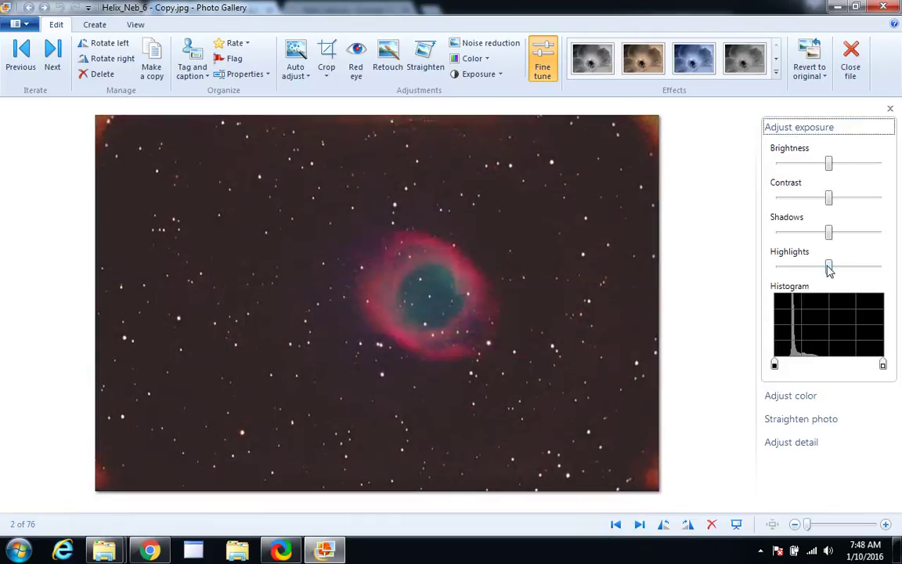
left_click_drag(829, 270, 859, 271)
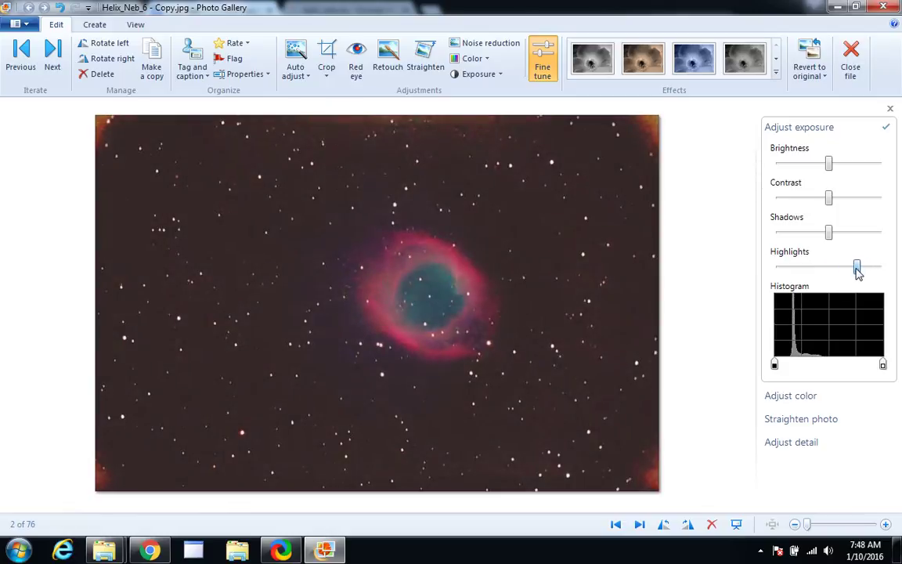
left_click(803, 131)
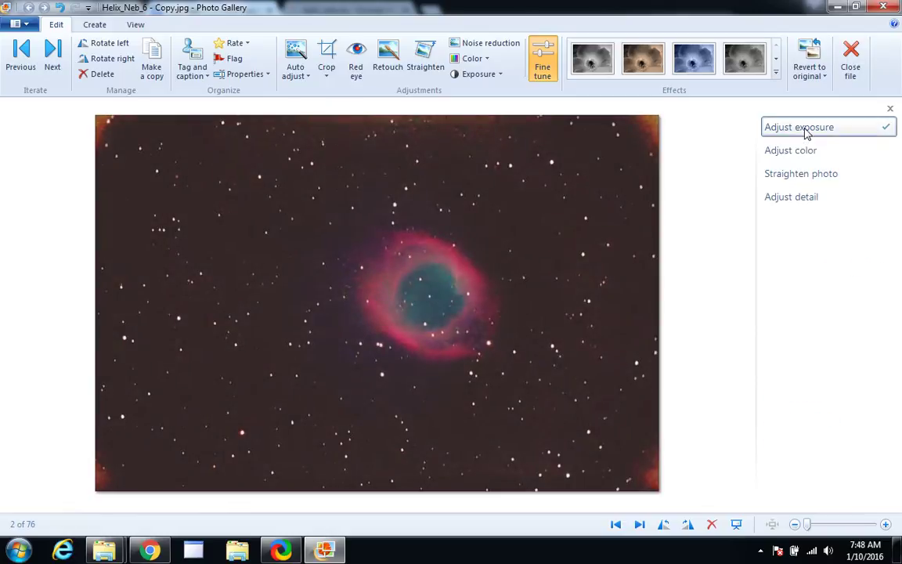
- Shift the copy's tint back to neutral and reapply automatic noise reduction with Analyze
left_click(805, 151)
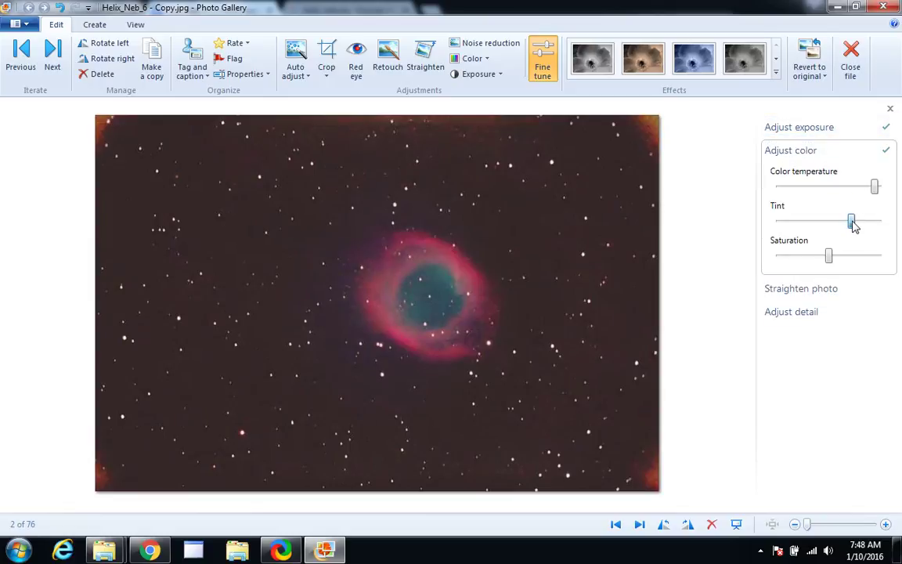
left_click_drag(850, 223, 830, 224)
left_click(791, 154)
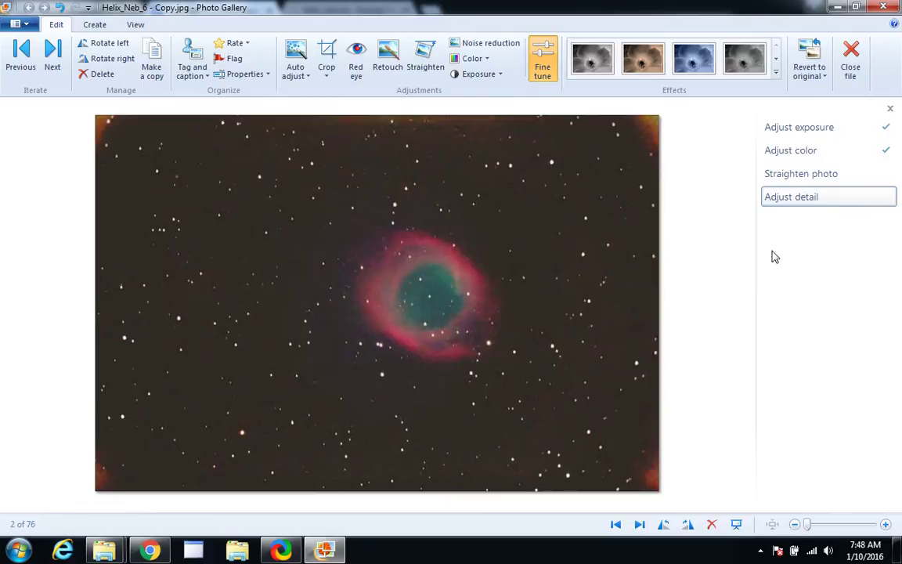
left_click(804, 199)
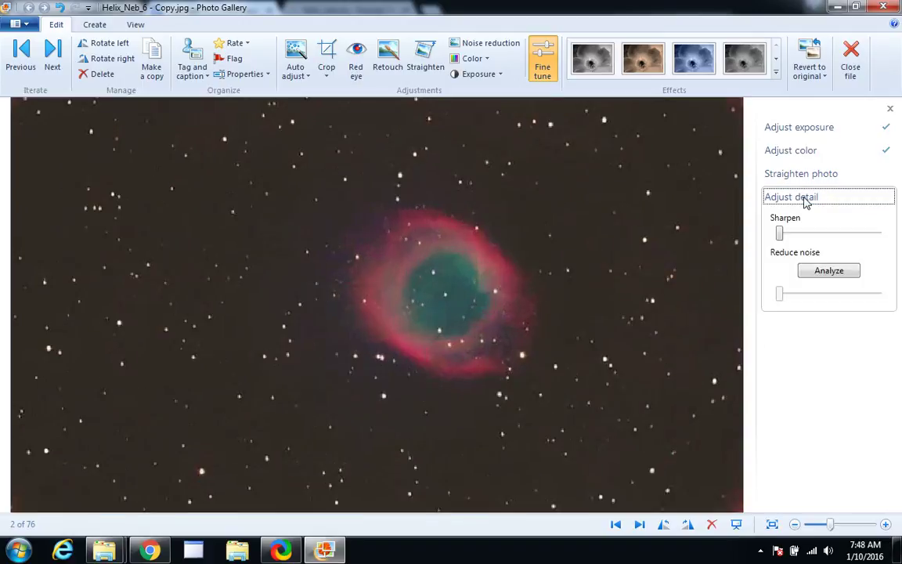
left_click(811, 270)
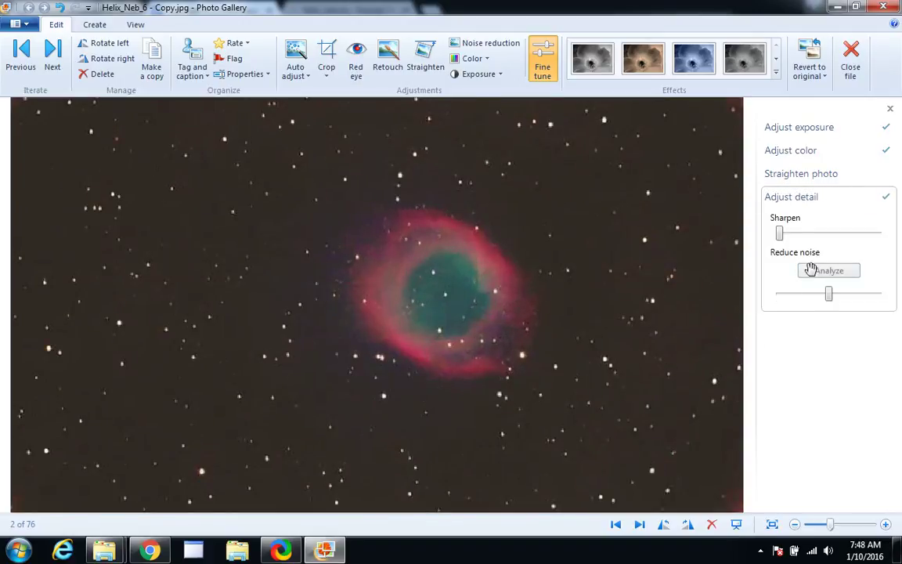
left_click(801, 199)
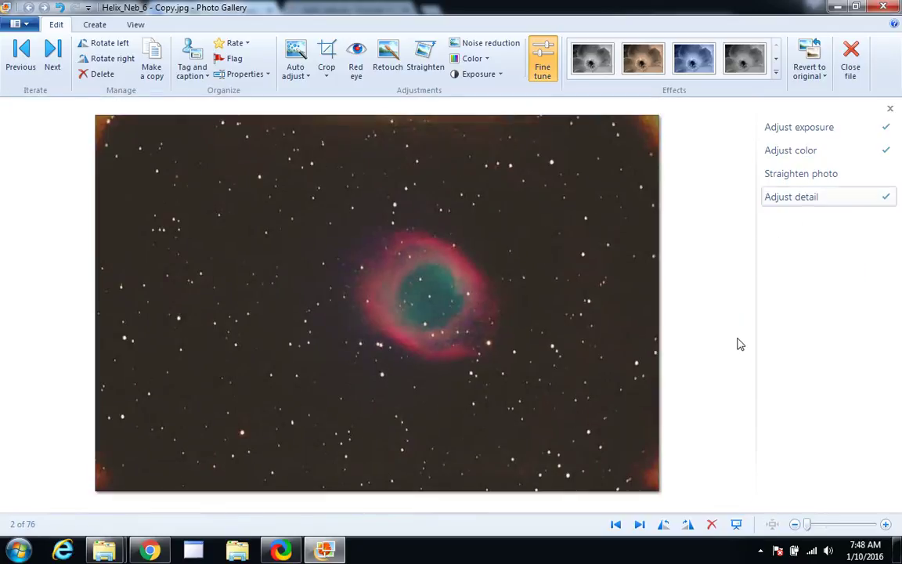
- Nudge the copy's contrast slightly higher in the exposure settings
left_click(787, 130)
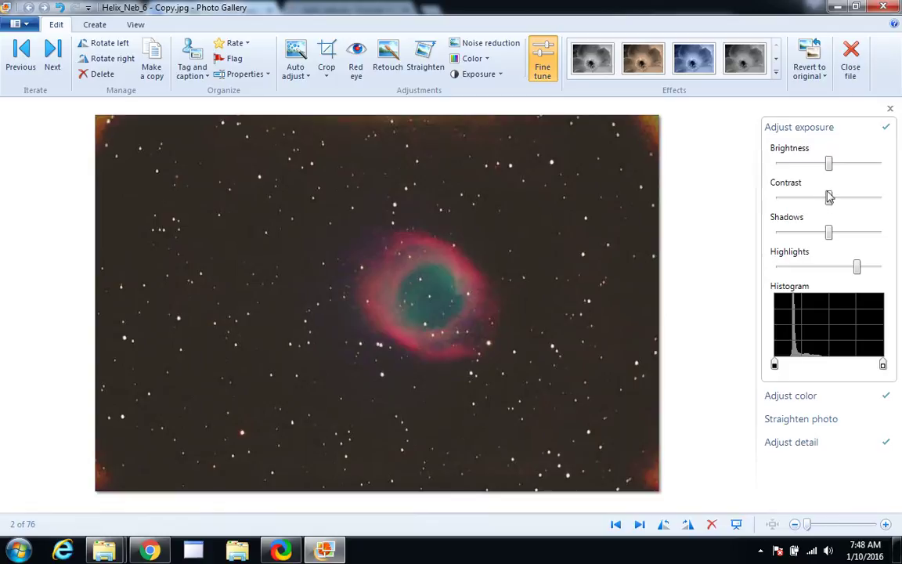
left_click_drag(830, 199, 831, 200)
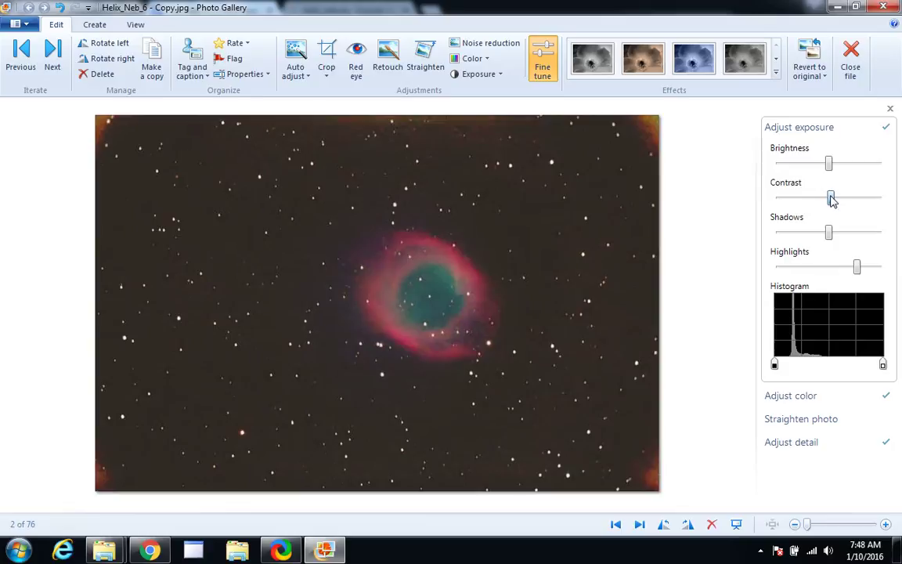
left_click_drag(832, 199, 836, 202)
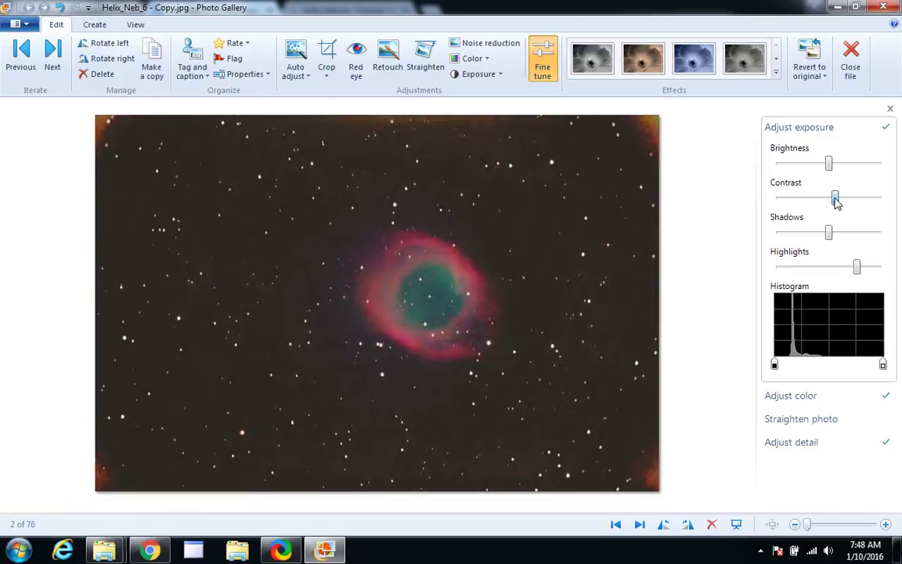
- Toggle between the brighter copy and the darker Helix_Neb_6.jpg, ending on the original with exposure settings collapsed
left_click(615, 526)
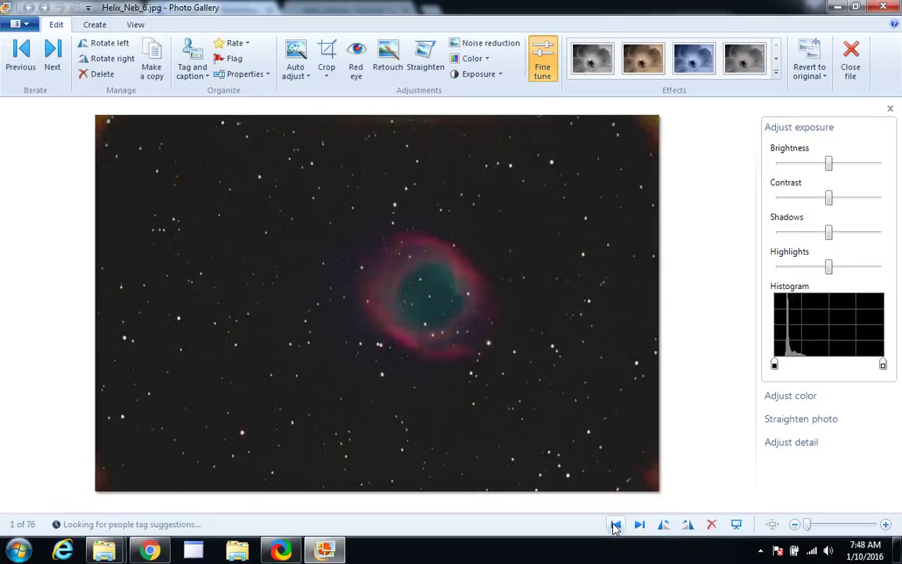
left_click(638, 526)
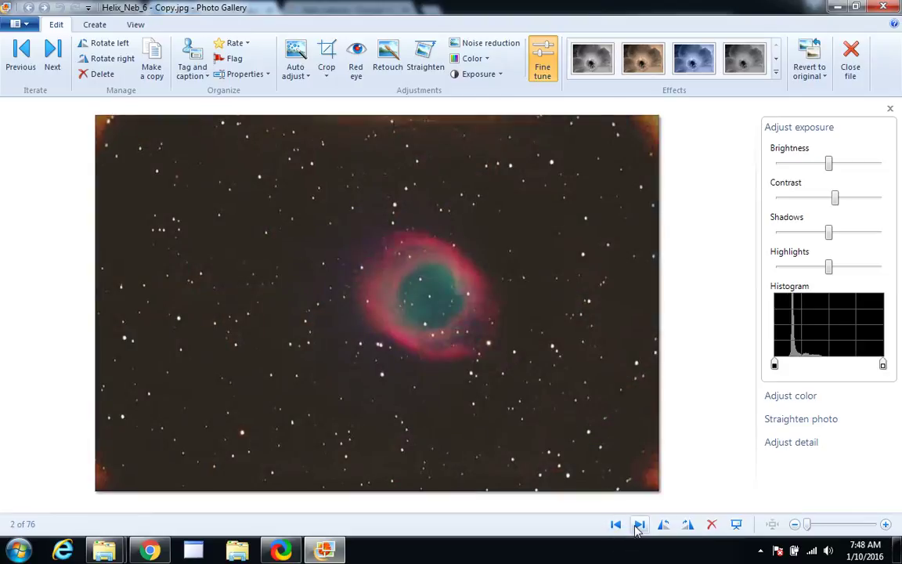
left_click(617, 526)
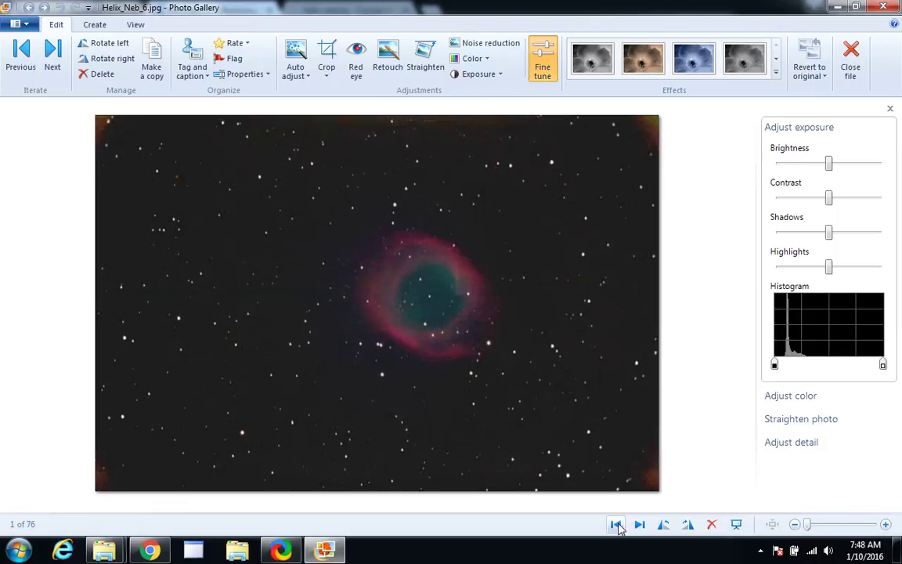
left_click(638, 526)
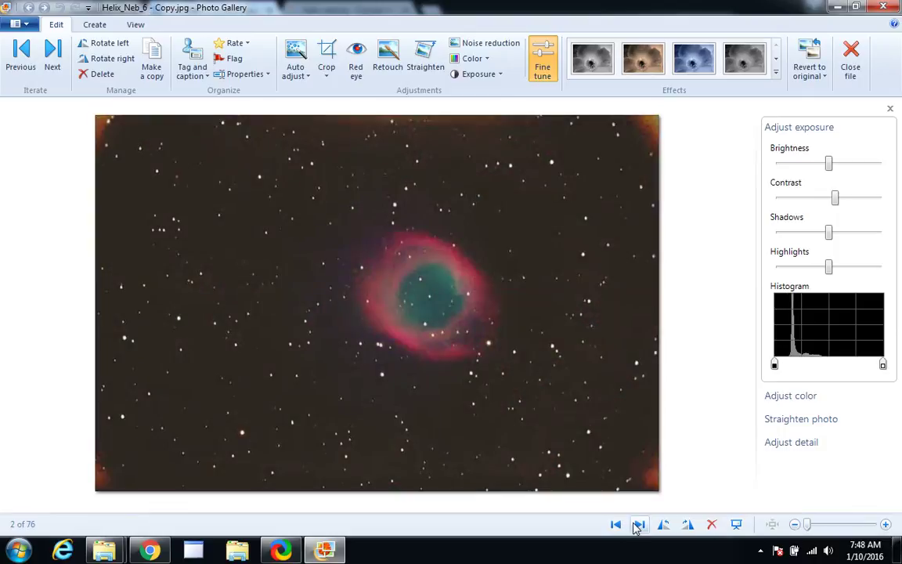
left_click(616, 526)
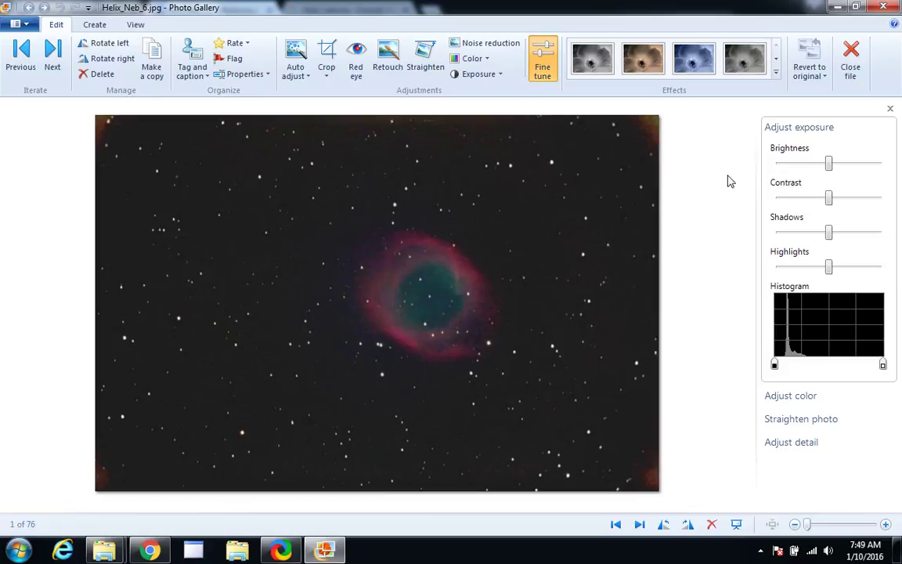
left_click(797, 133)
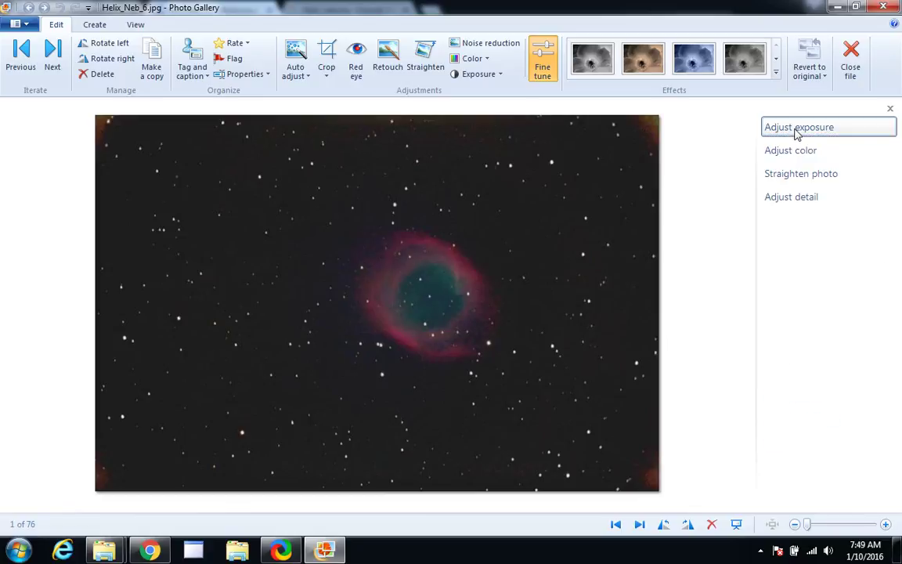